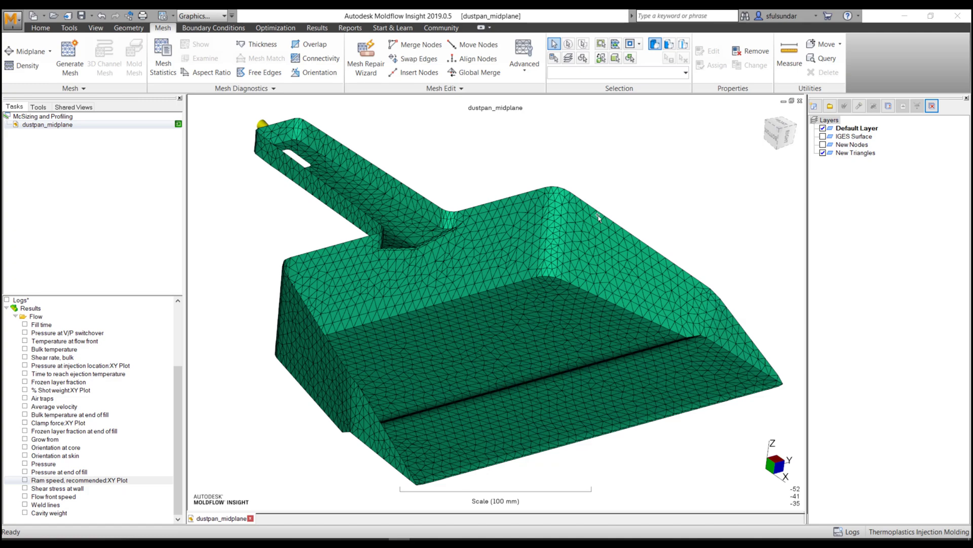
Rotate the dustpan model to a top view and scroll the Study Tasks pane to the top
left_click_drag(540, 238, 432, 272)
scroll(522, 275, "up", 2)
scroll(525, 265, "down", 2)
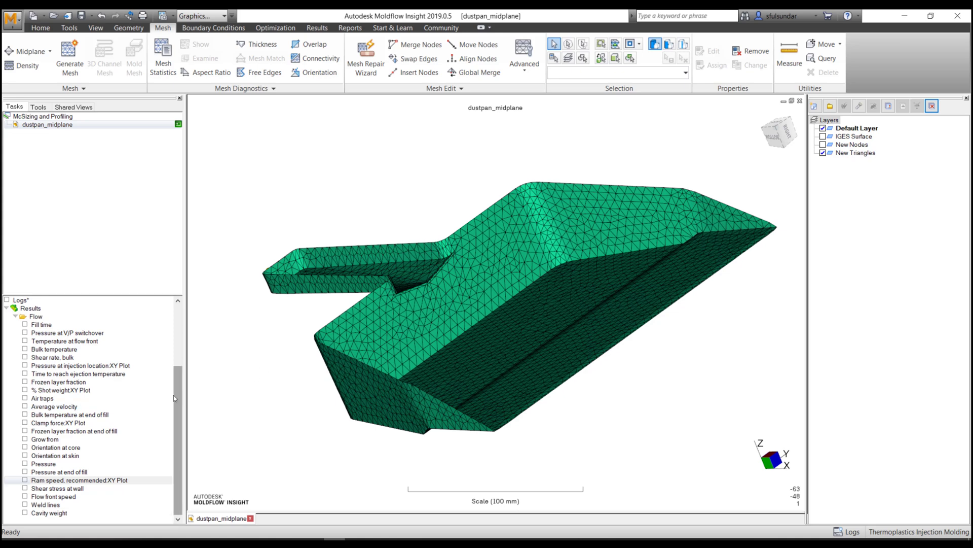
left_click_drag(176, 391, 178, 335)
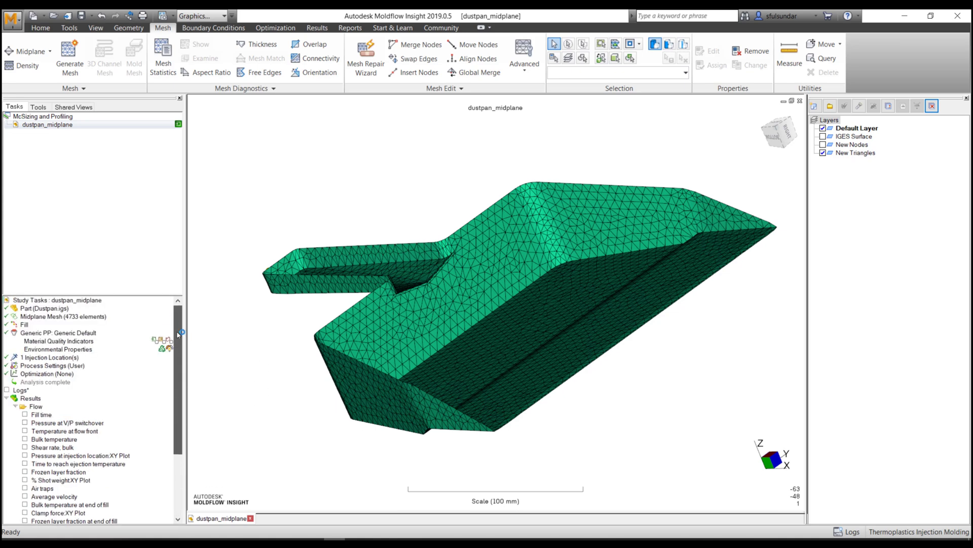
In Process Settings, set Filling control to Absolute ram speed profile and preview its ram speed vs position table
double_click(55, 366)
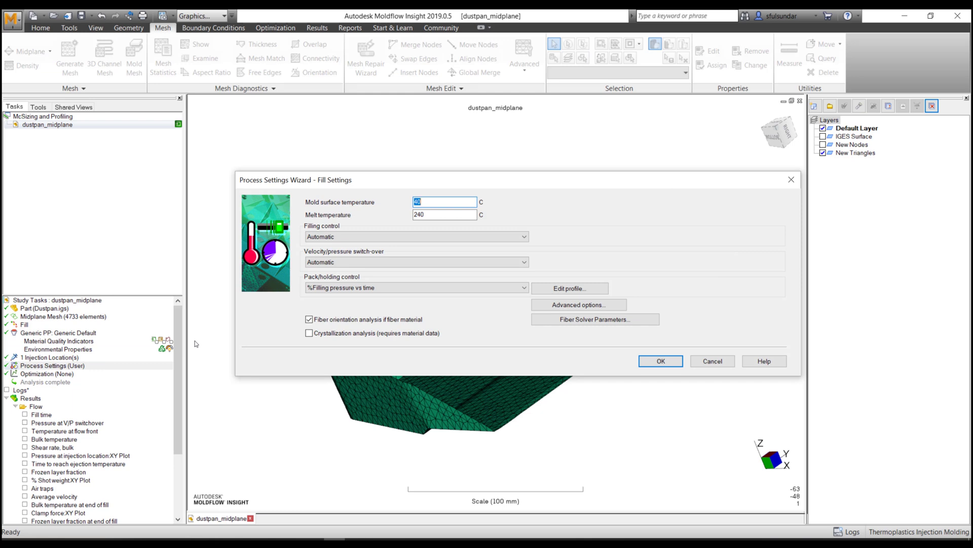
left_click(366, 236)
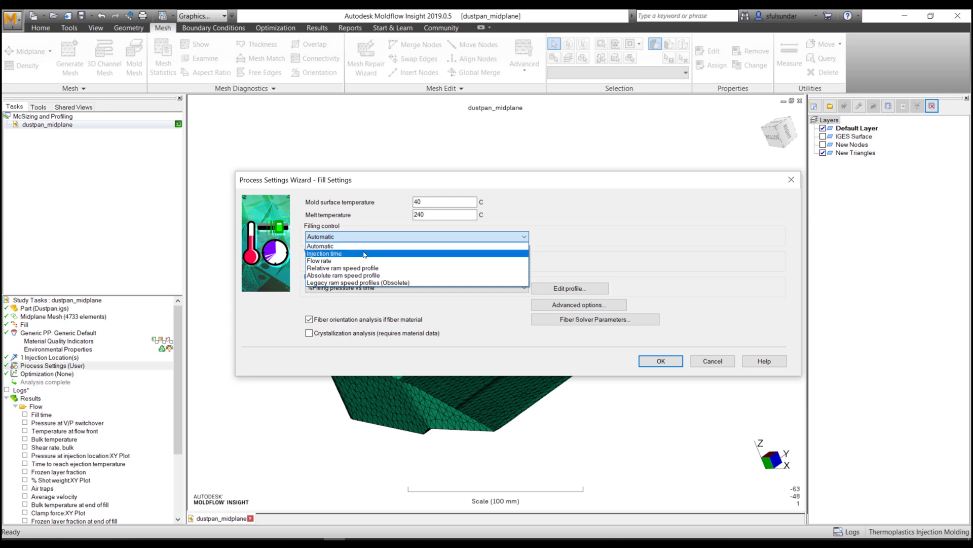
left_click(363, 253)
left_click(369, 238)
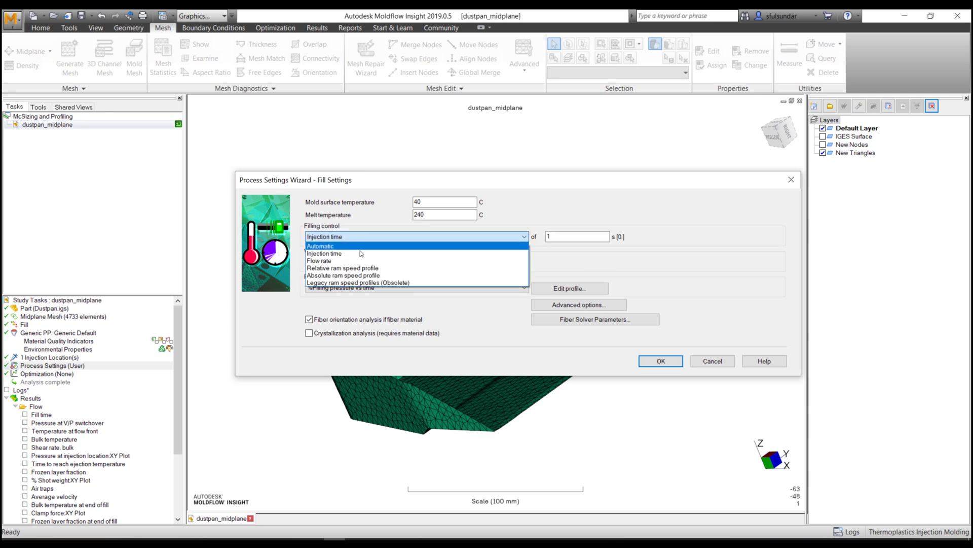
left_click(353, 262)
left_click(362, 238)
left_click(364, 277)
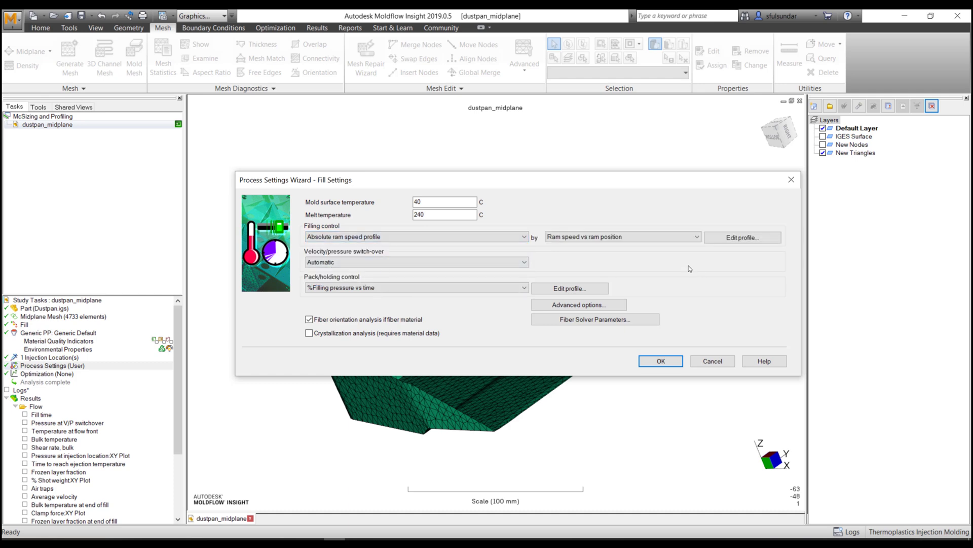
left_click(743, 237)
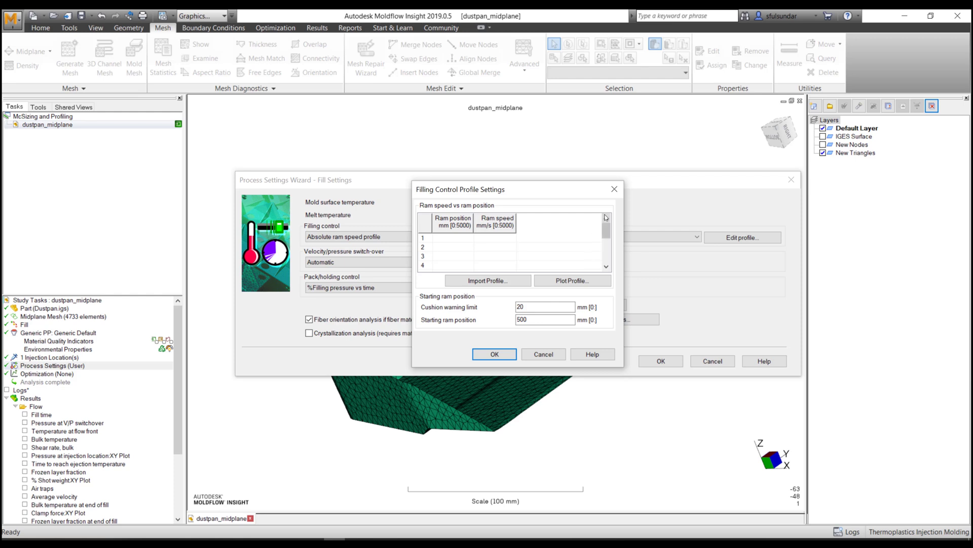
left_click(615, 190)
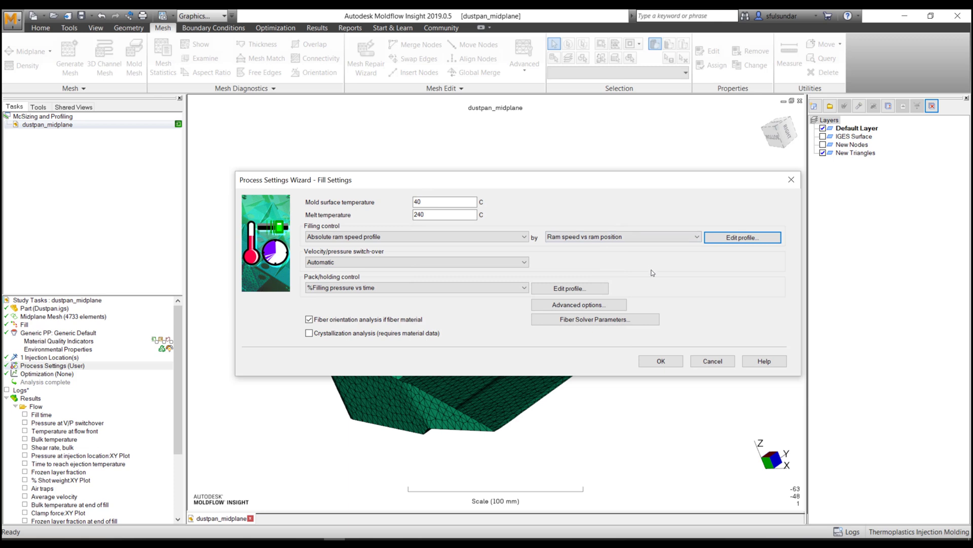
left_click(576, 305)
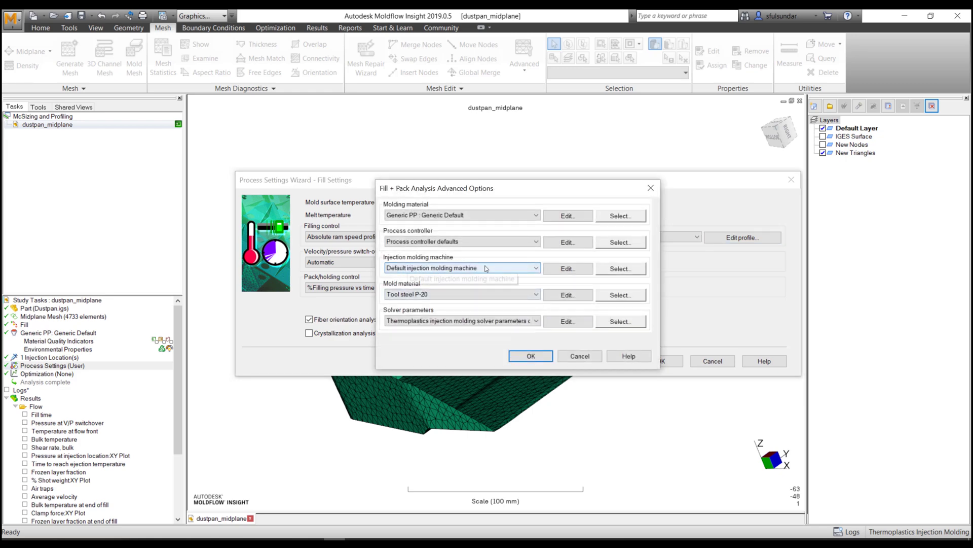
left_click(565, 268)
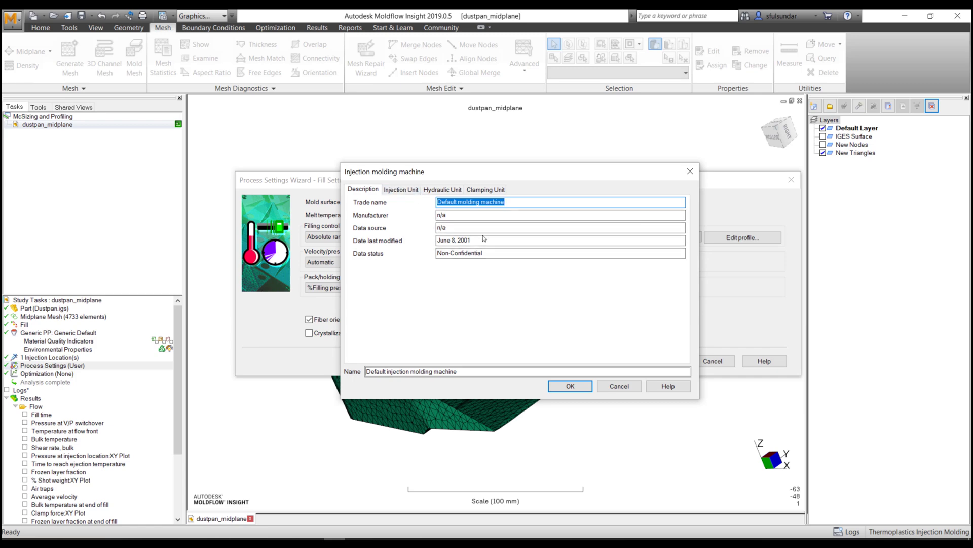
left_click(619, 386)
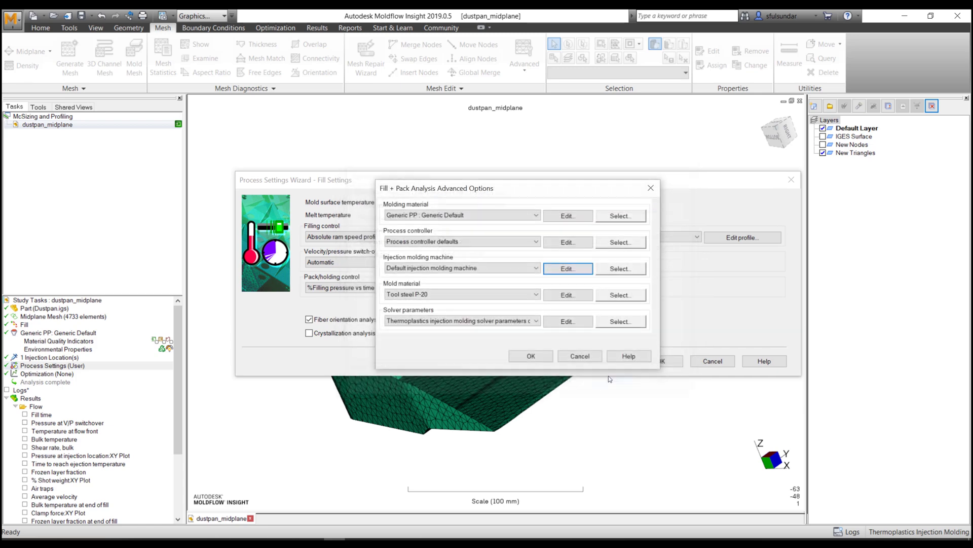
left_click(618, 271)
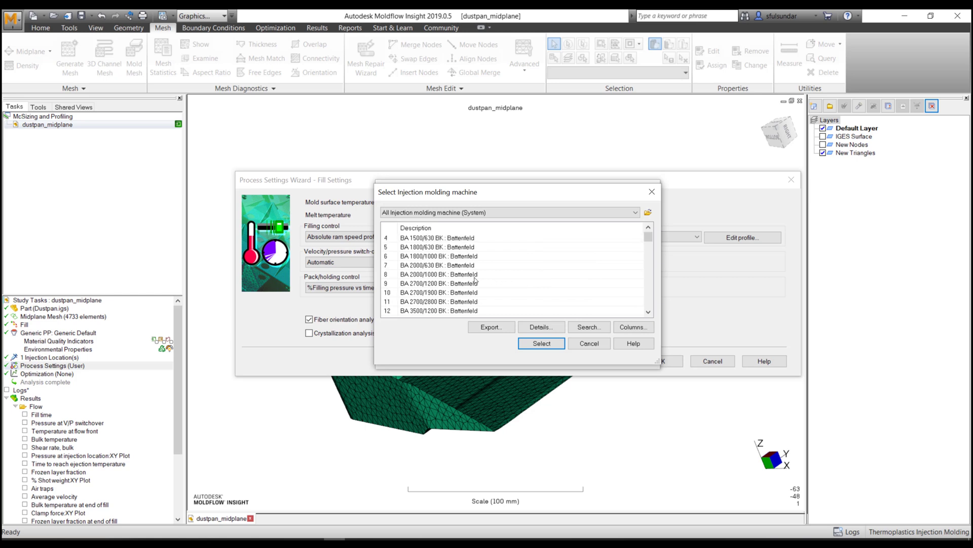
scroll(479, 275, "down", 5)
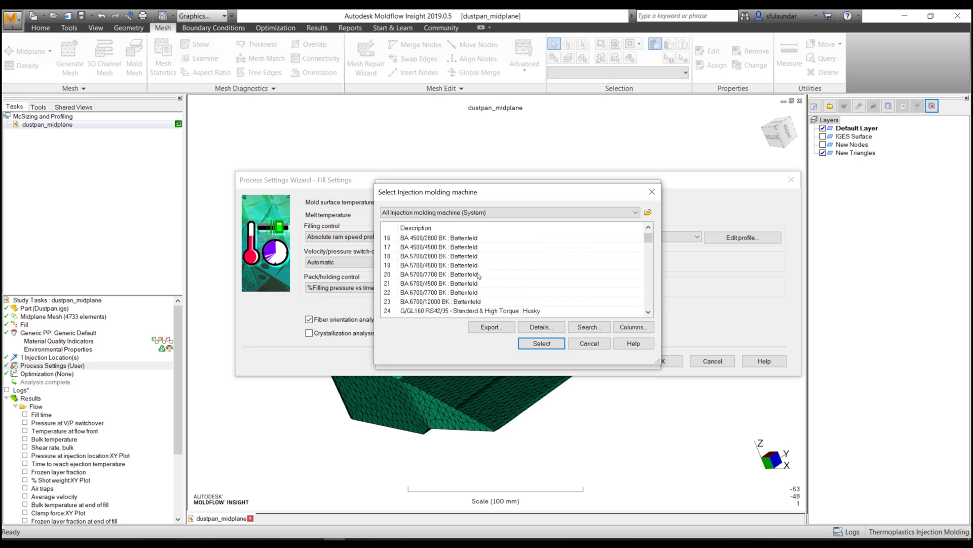
scroll(478, 275, "down", 3)
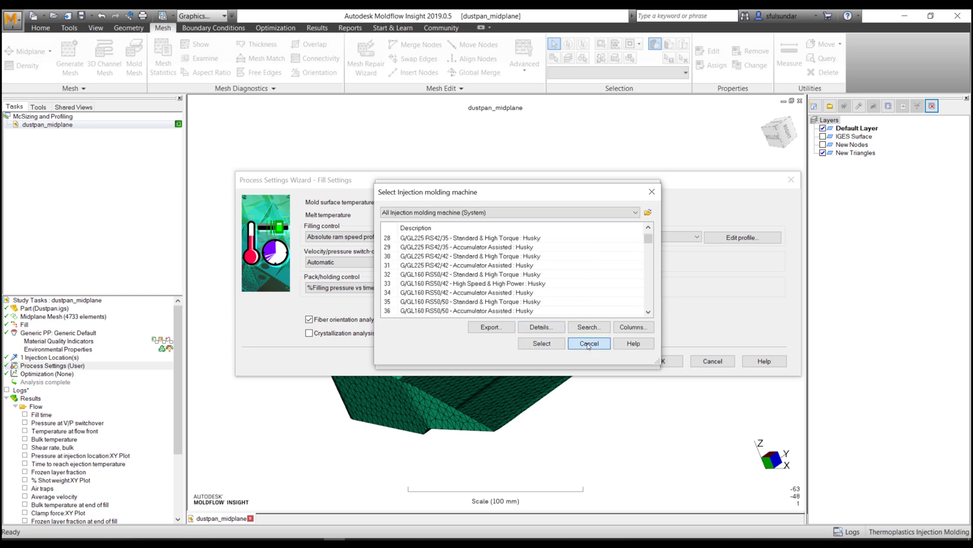
left_click(572, 344)
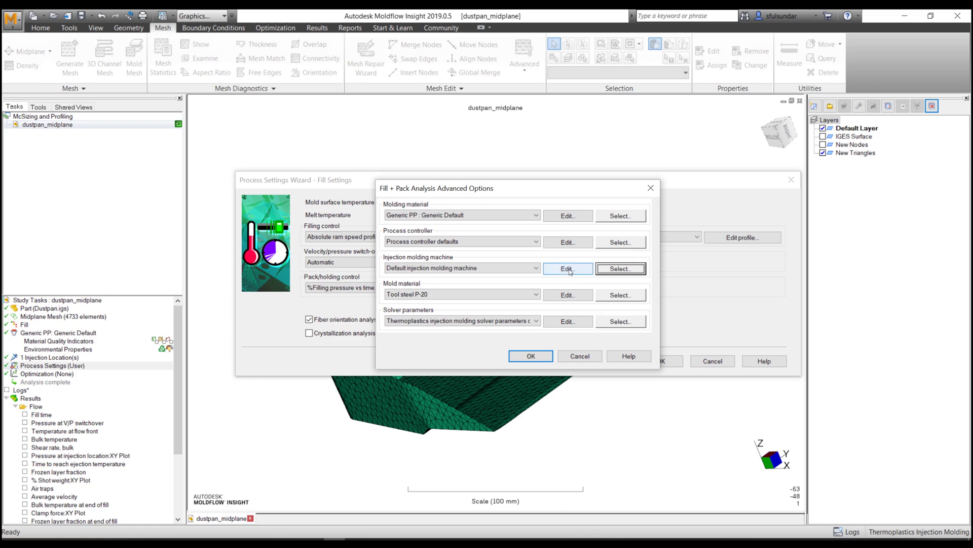
left_click(570, 271)
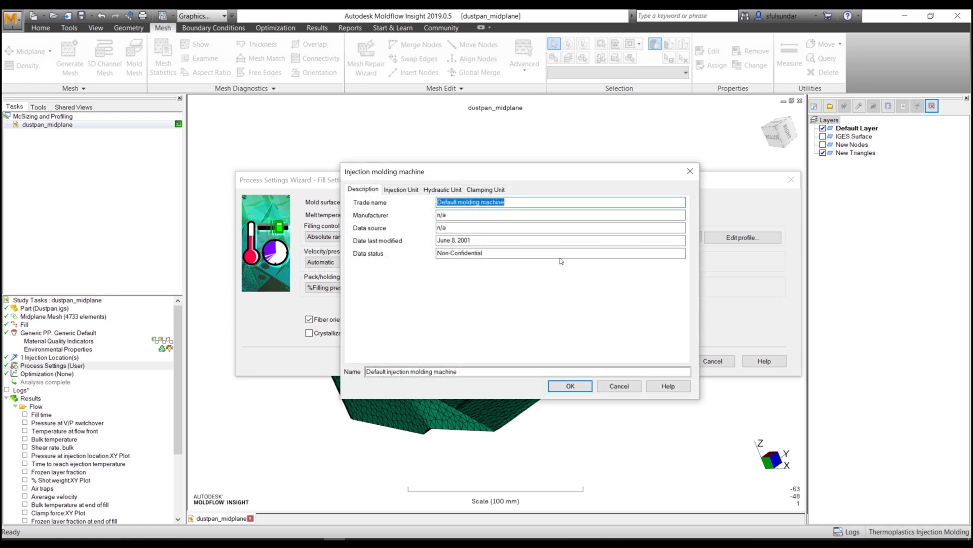
left_click(401, 189)
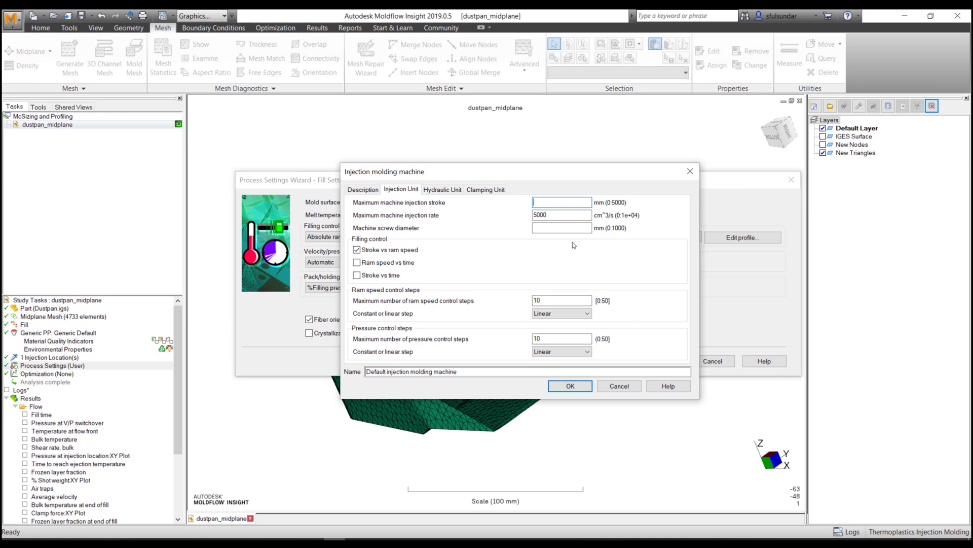
left_click(618, 385)
left_click(588, 357)
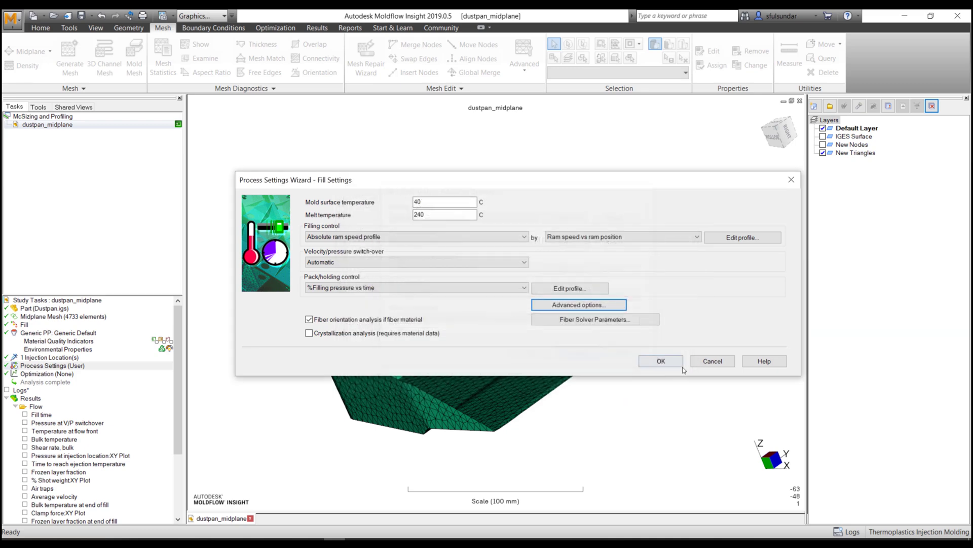
Cancel the Process Settings Wizard, orbit the dustpan to an oblique view, and scroll down to Results
left_click(715, 362)
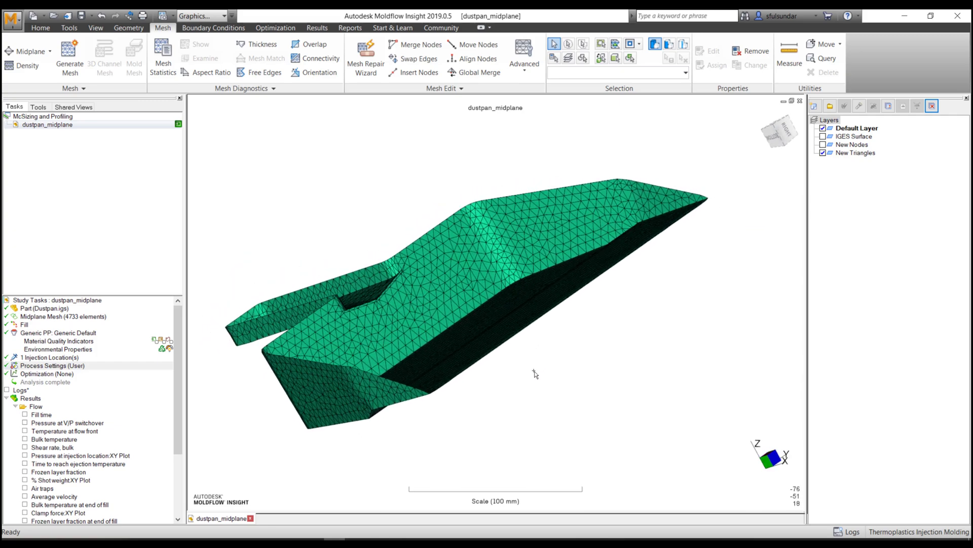
mouse_move(529, 374)
left_mouse_down()
mouse_move(574, 402)
mouse_move(507, 338)
mouse_move(571, 389)
left_mouse_up()
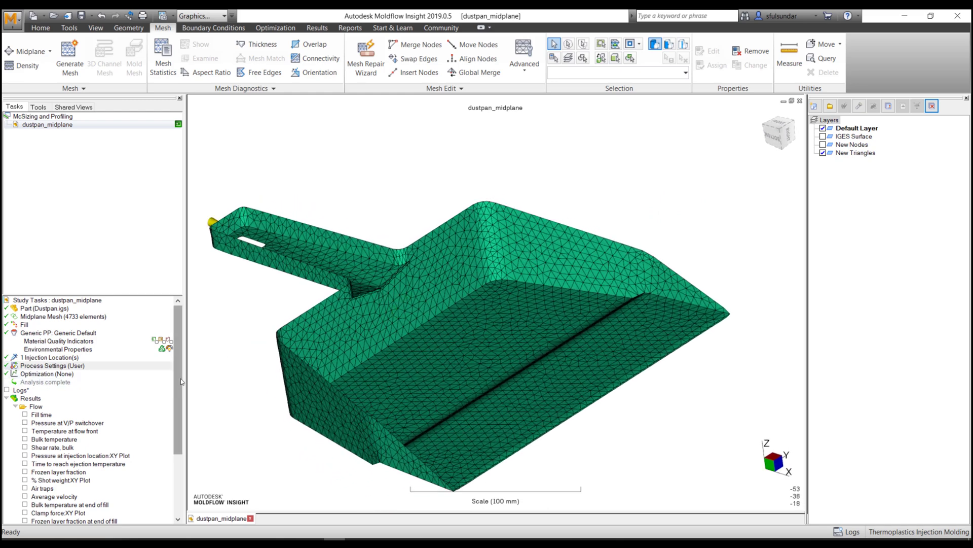
left_click_drag(180, 383, 193, 490)
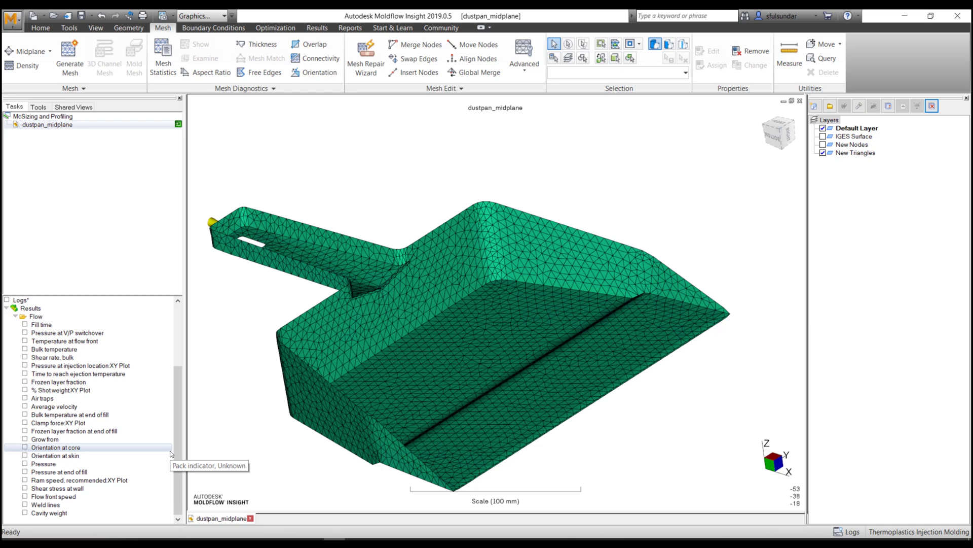
Show the recommended ram speed XY plot, export its data as RecommendedRamspeed, then return to Excel
left_click(26, 480)
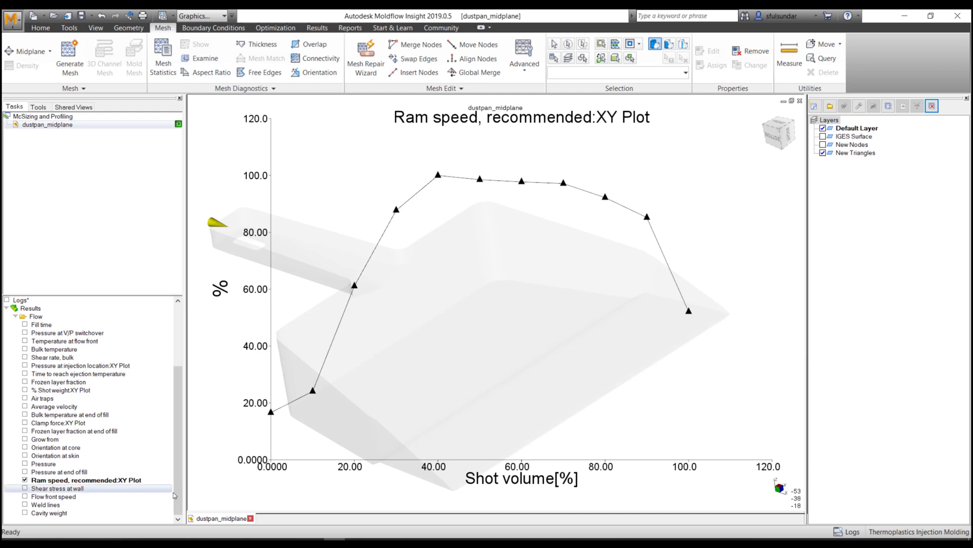
mouse_move(367, 401)
left_mouse_down()
mouse_move(375, 393)
mouse_move(344, 401)
mouse_move(356, 400)
left_mouse_up()
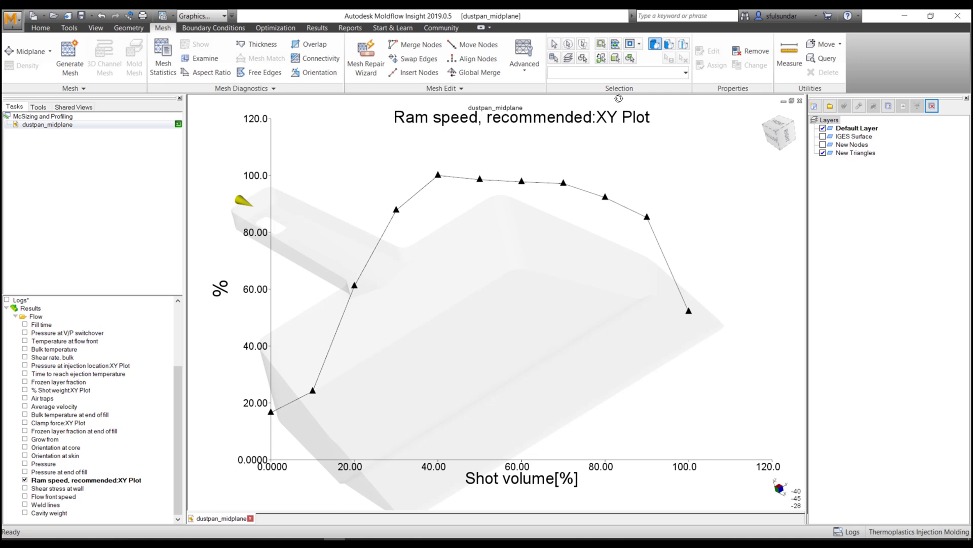
left_click(317, 29)
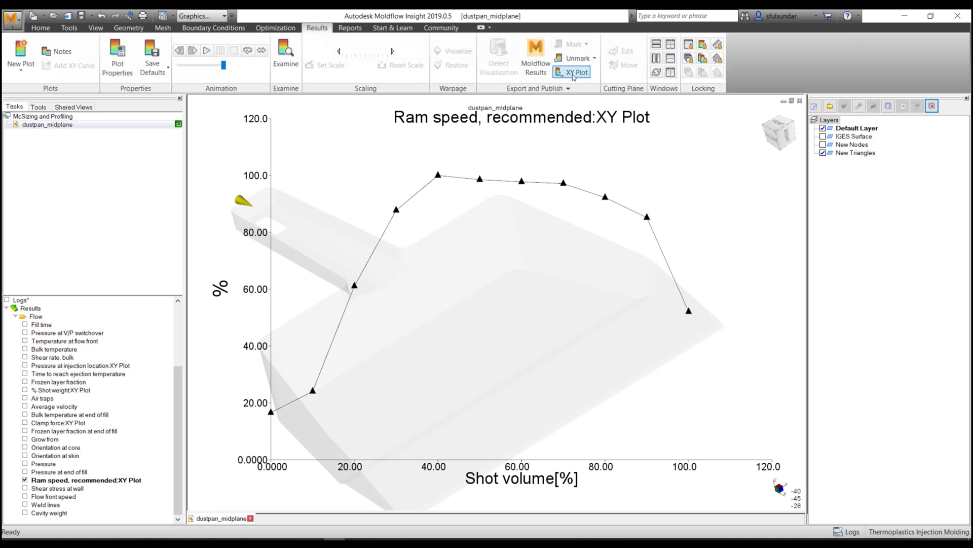
left_click(574, 73)
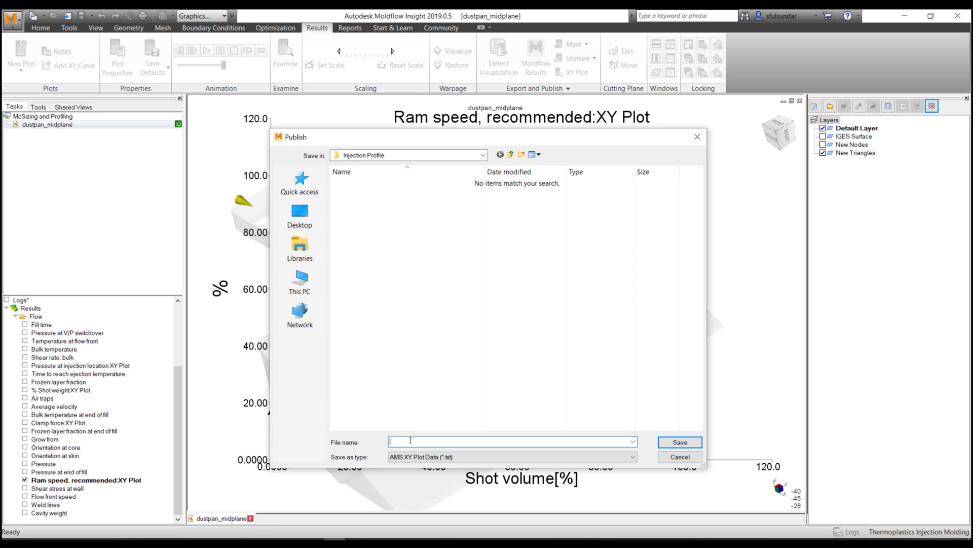
type("RecommendedRamspeed")
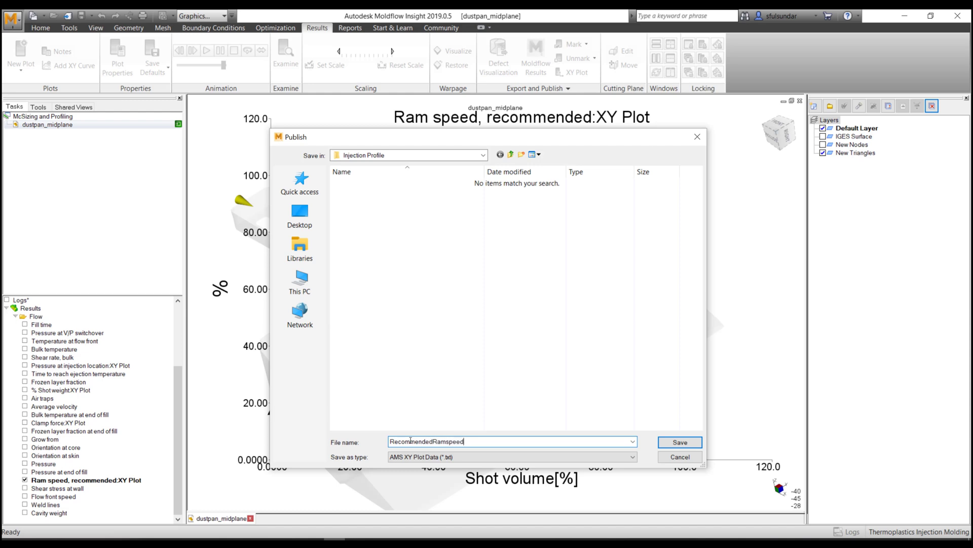
left_click(689, 446)
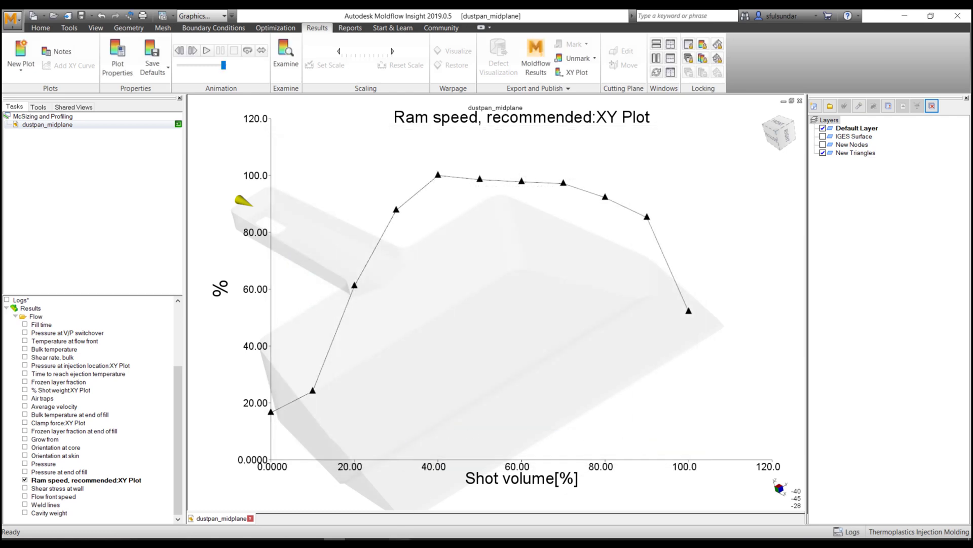
left_click(351, 477)
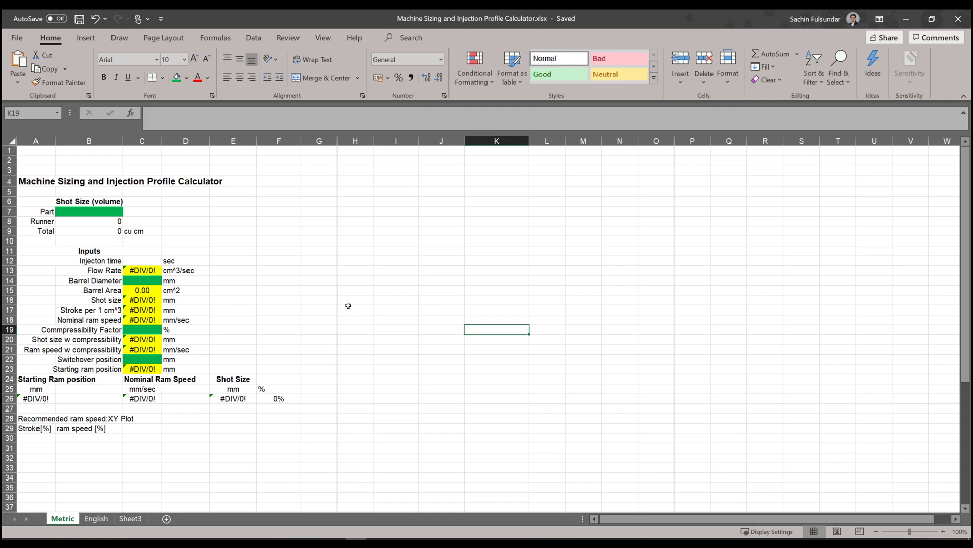
scroll(348, 305, "down", 1)
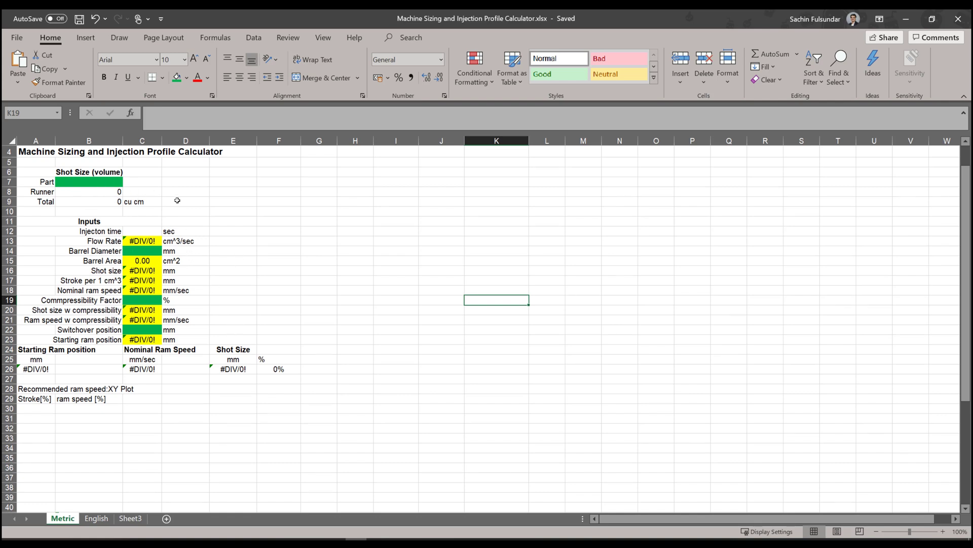
scroll(177, 200, "up", 1)
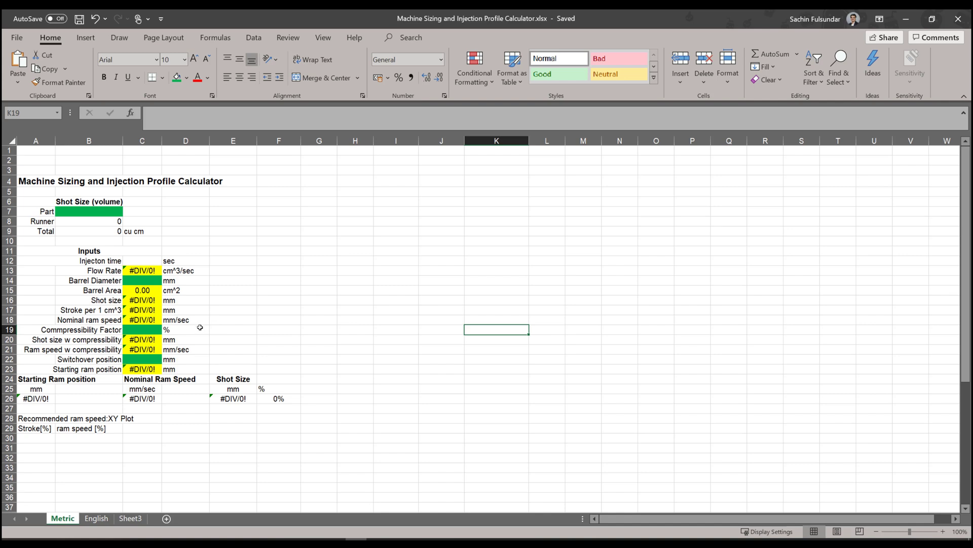
scroll(201, 327, "down", 2)
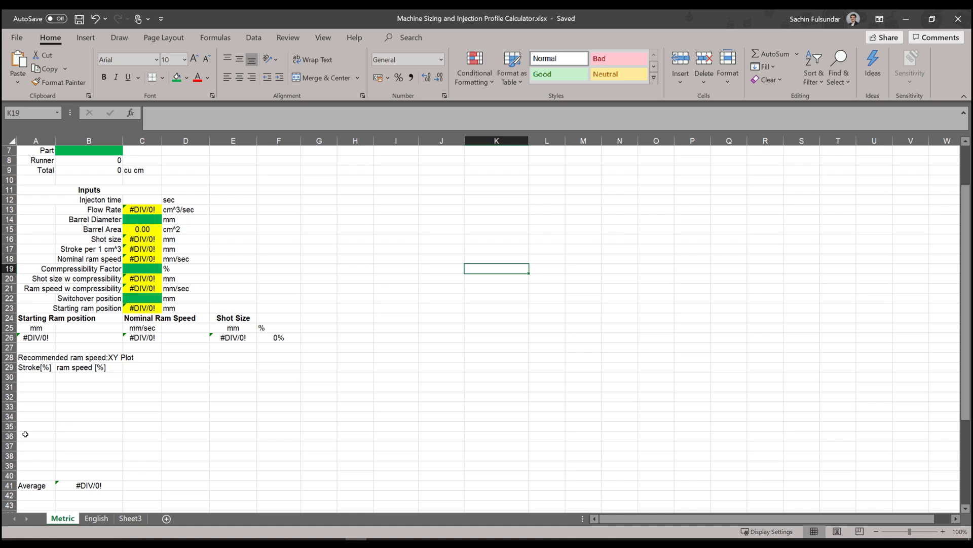
Select rows A30:B40, then pick the Part shot volume cell B7 and switch to Moldflow
left_click_drag(34, 378, 86, 476)
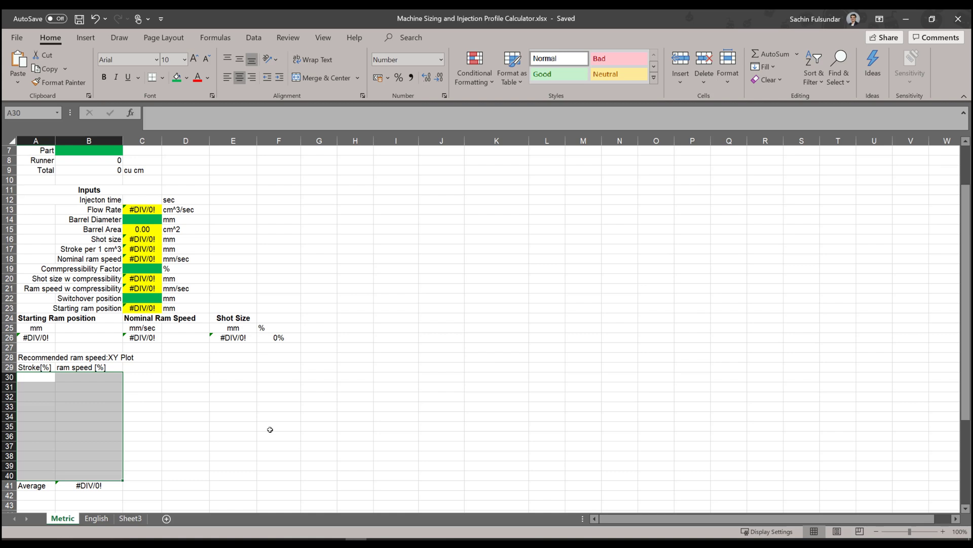
scroll(272, 428, "up", 2)
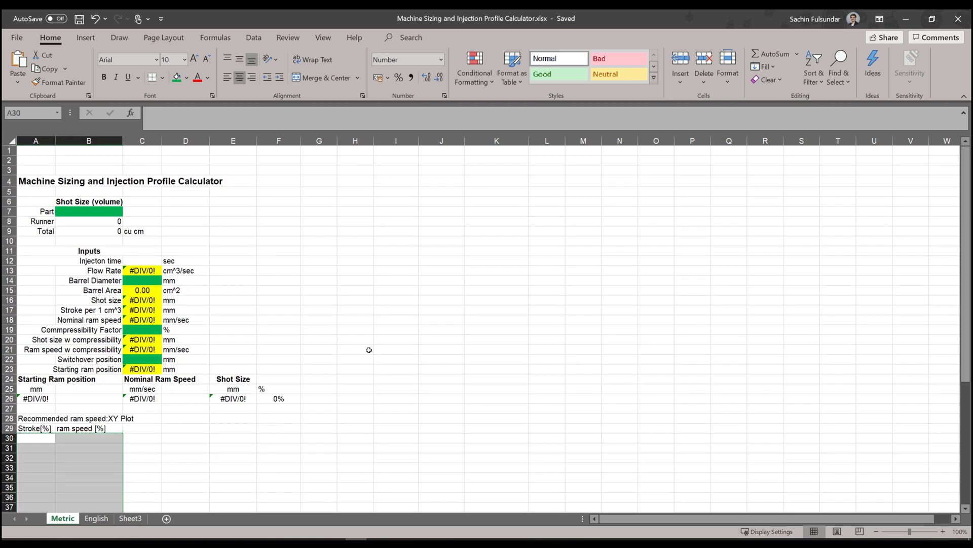
left_click(377, 332)
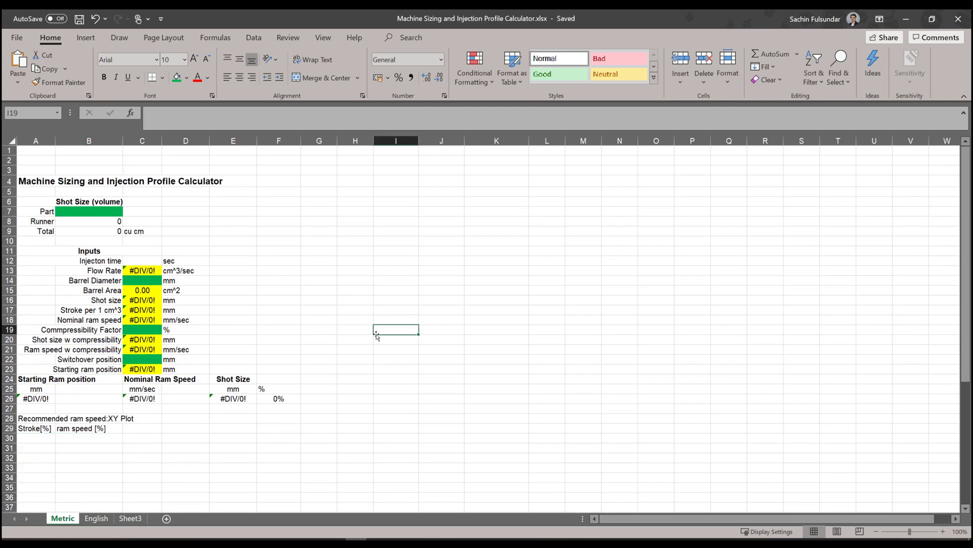
left_click(93, 212)
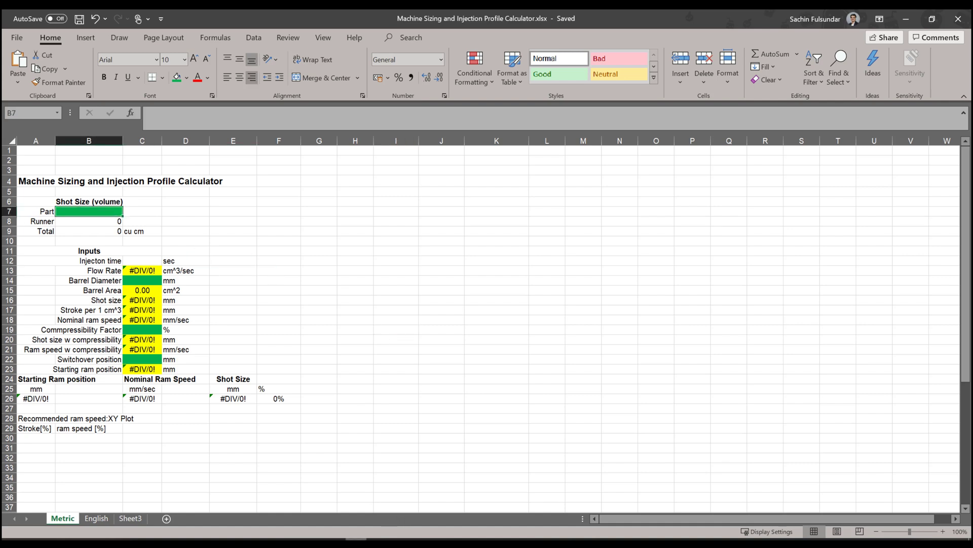
key("alt+Tab")
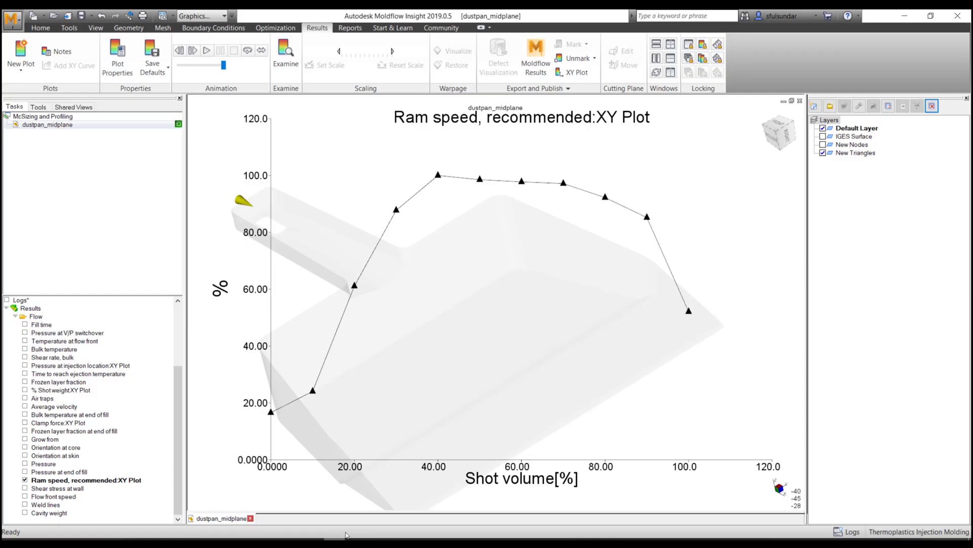
Hide the ram speed plot and generate a mesh statistics report showing 157.711 cm^3 triangle volume
left_click(25, 480)
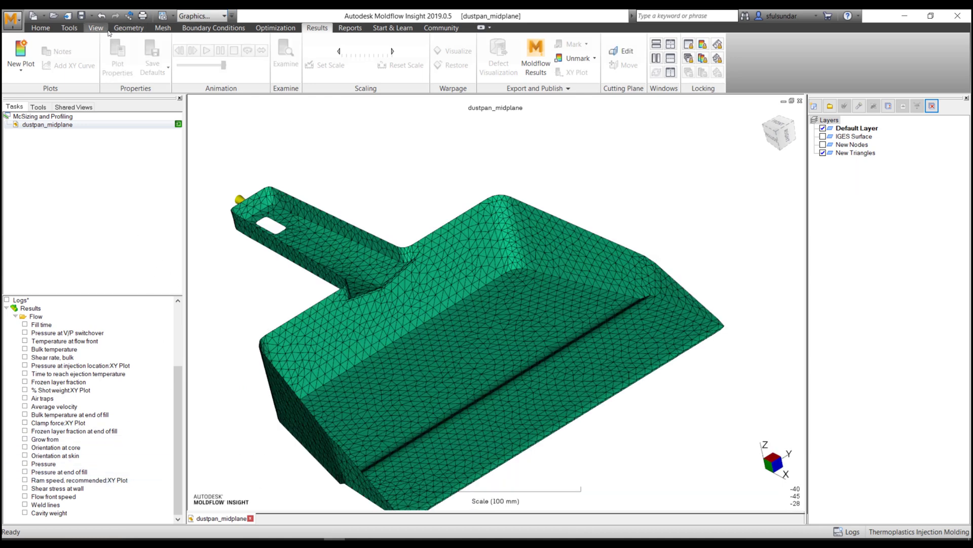
left_click(163, 28)
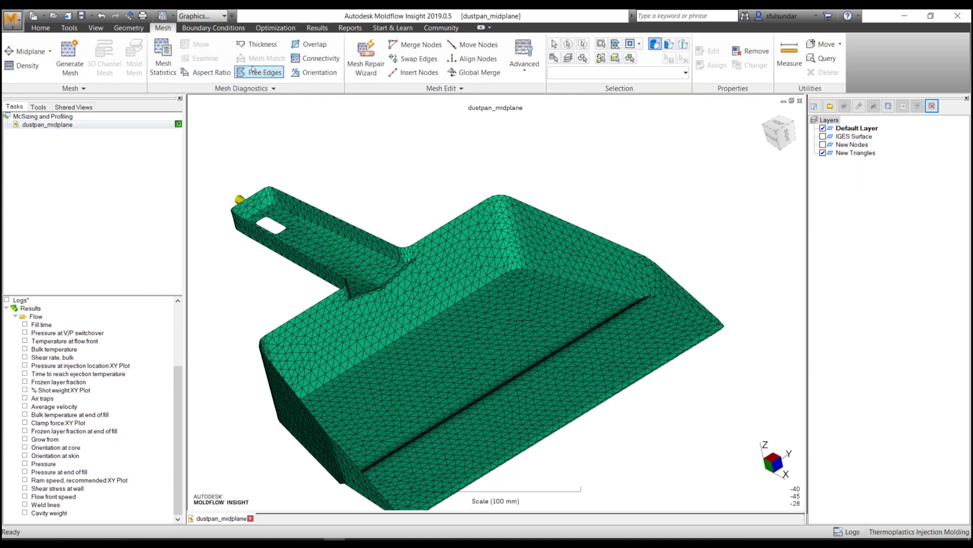
left_click(163, 60)
left_click(44, 137)
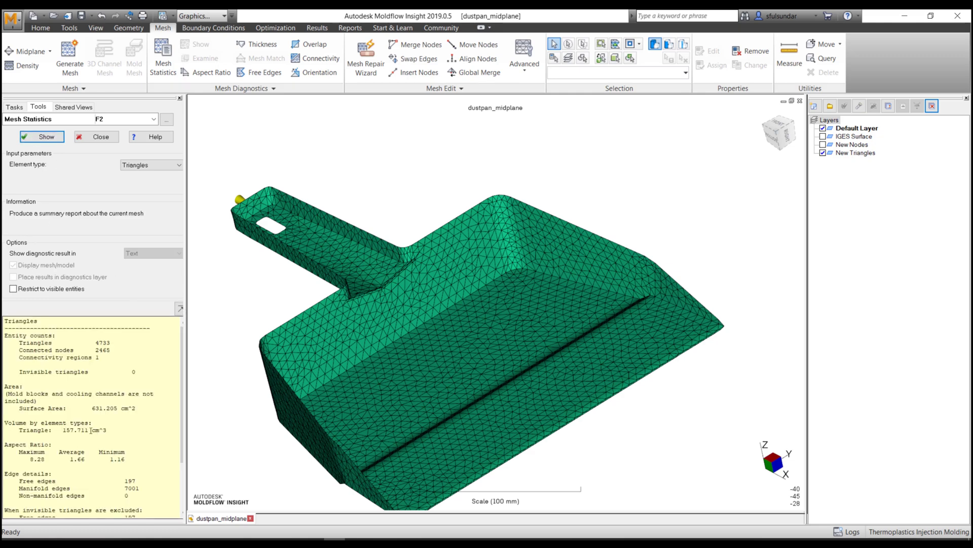
left_click_drag(93, 430, 61, 430)
In the Analysis Log, select the part volume to be filled, 157.7108
left_click(847, 531)
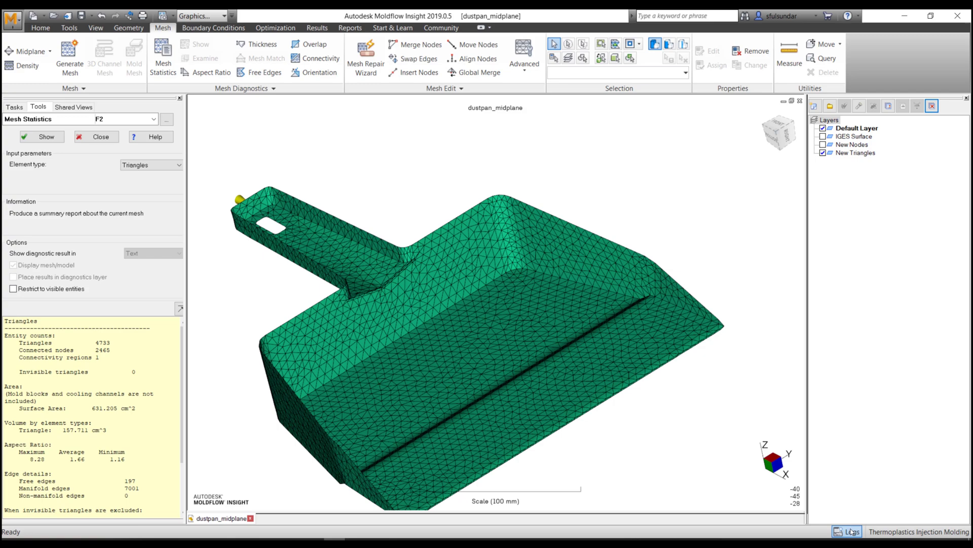
scroll(441, 353, "up", 5)
scroll(441, 353, "up", 20)
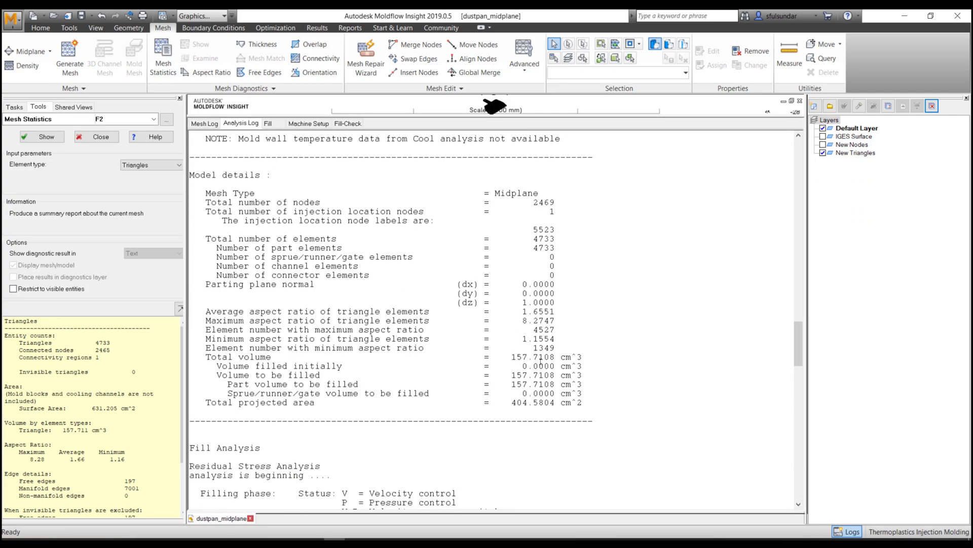
left_click_drag(219, 378, 435, 384)
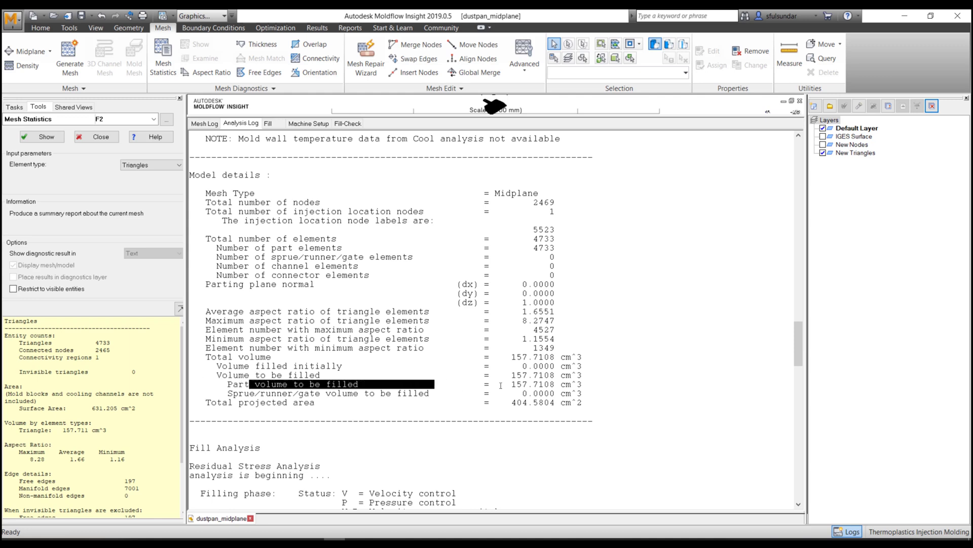
left_click_drag(510, 384, 555, 385)
key("ctrl+c")
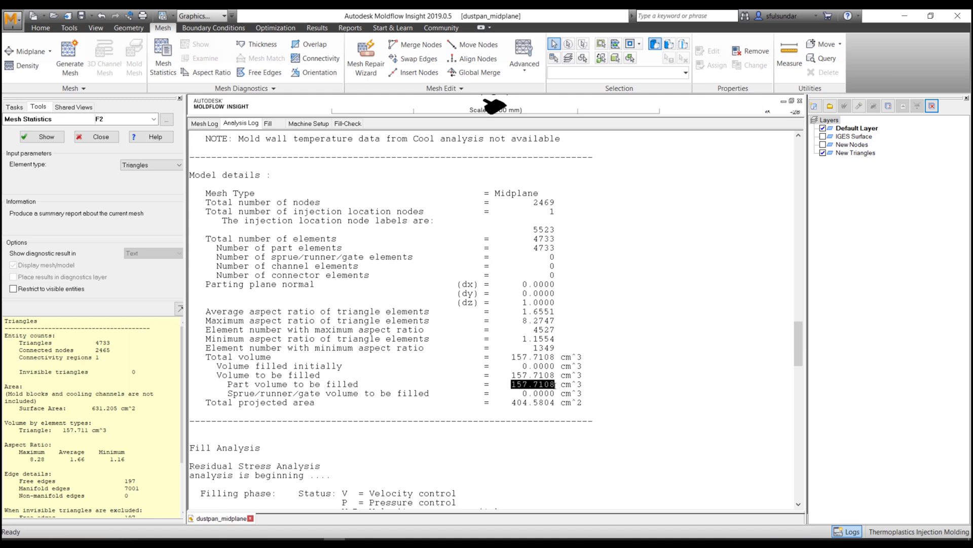
Paste 157.7108 into Excel's Part shot volume cell so Total reads 157.7108 cu cm
key("alt+Tab")
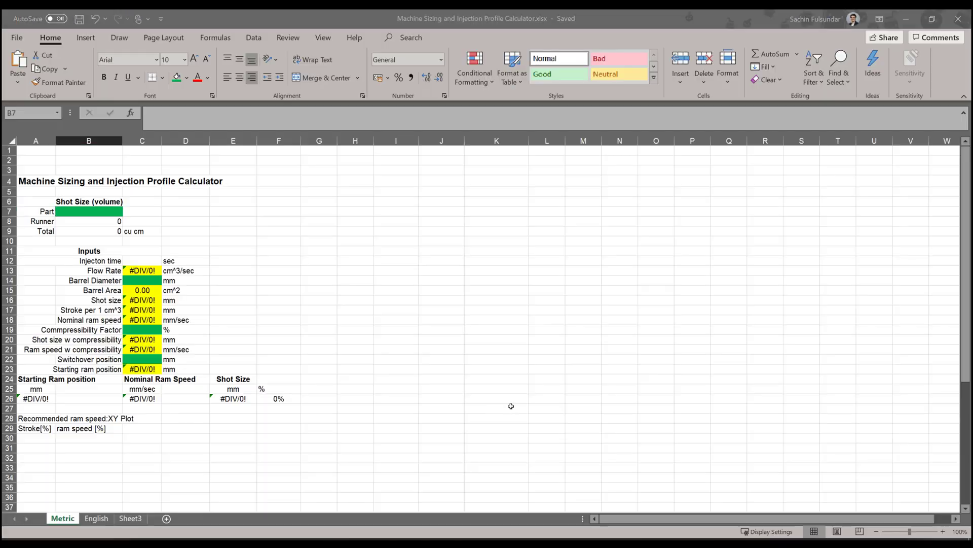
key("ctrl+v")
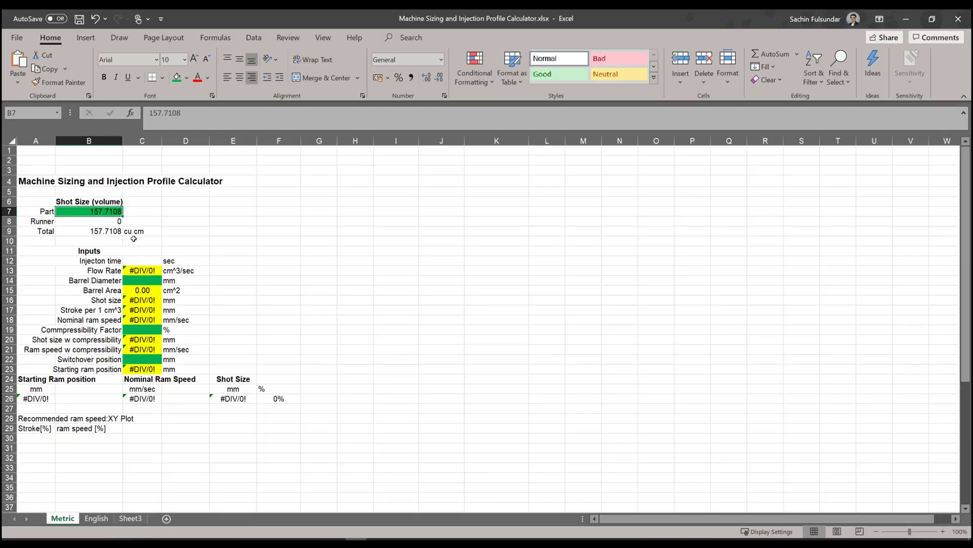
key("Return")
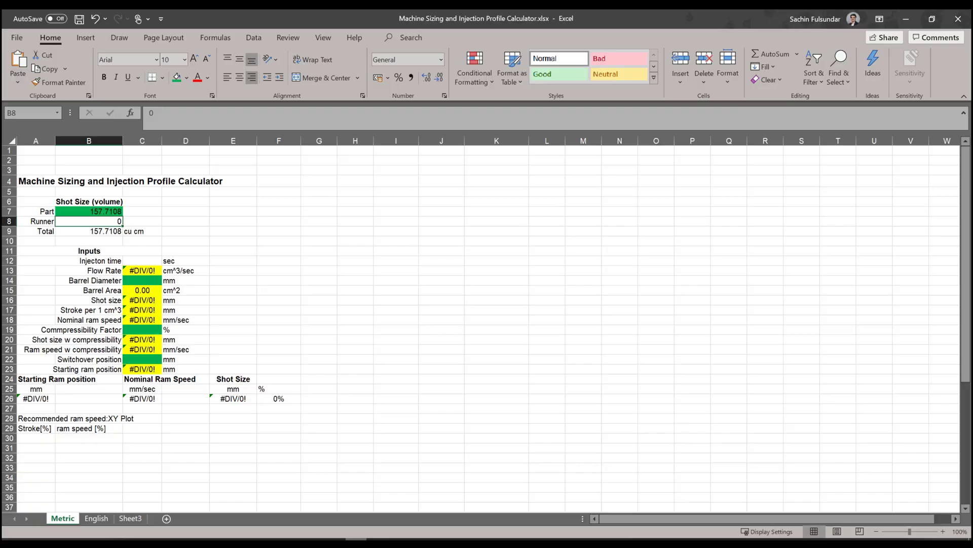
Close Moldflow's Analysis Log to show the mesh, then select Excel's Injection time cell
key("alt+Tab")
left_click(847, 531)
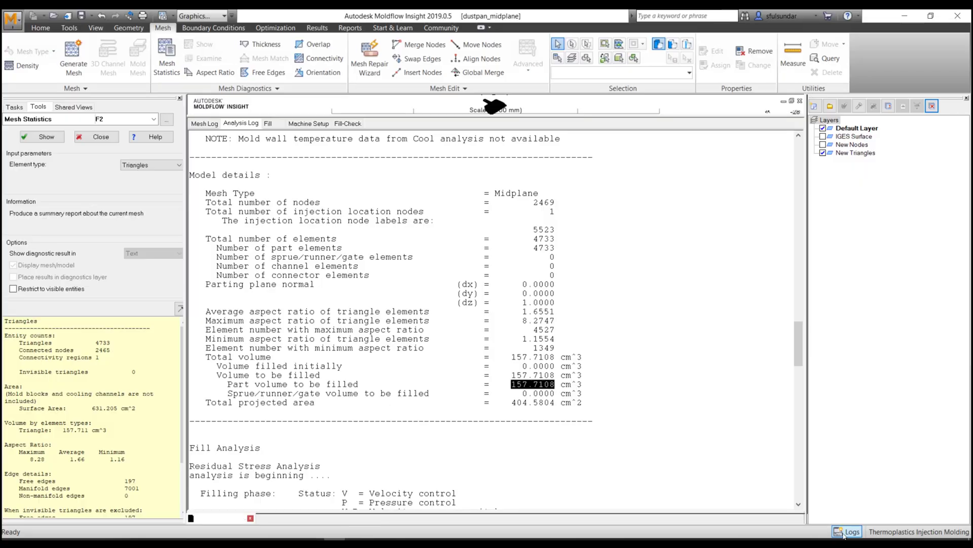
left_click_drag(505, 306, 375, 313)
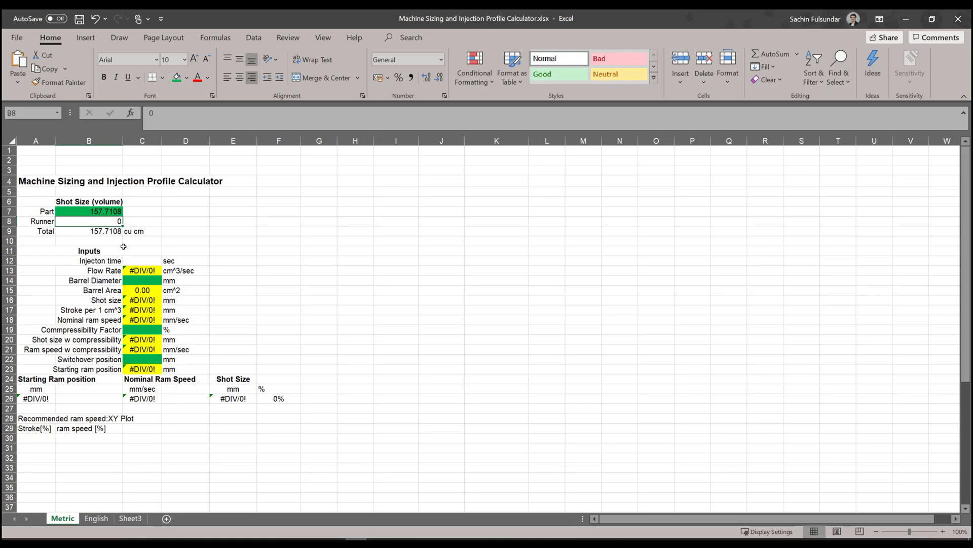
left_click(239, 271)
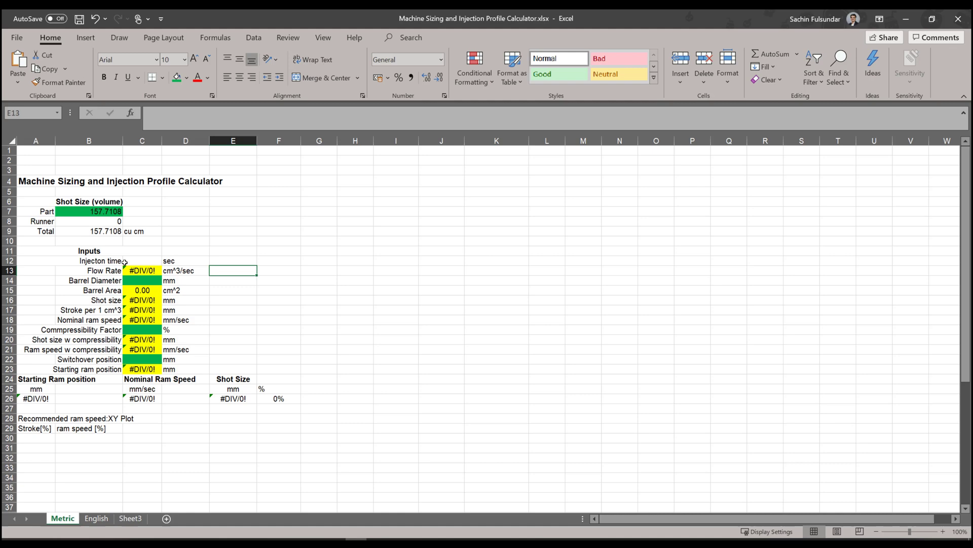
left_click(144, 263)
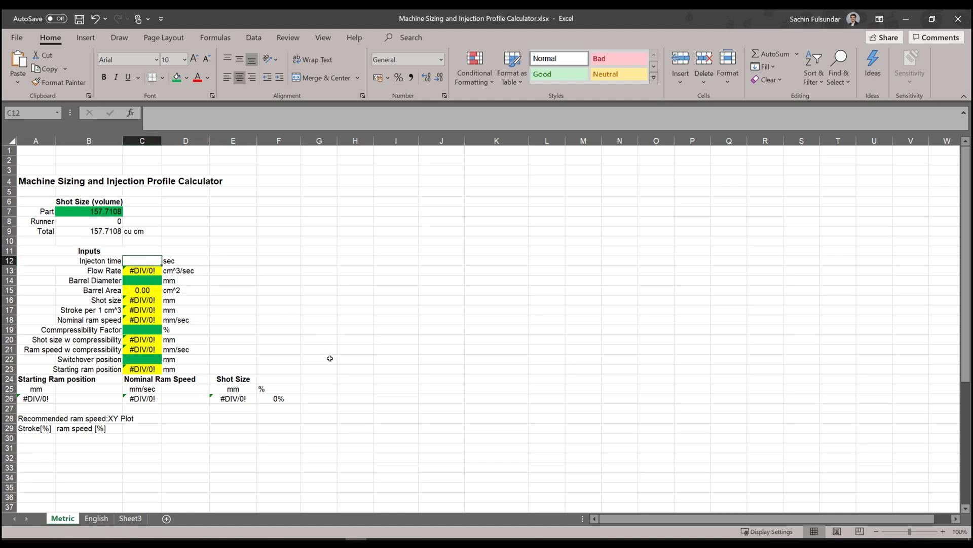
key("alt+Tab")
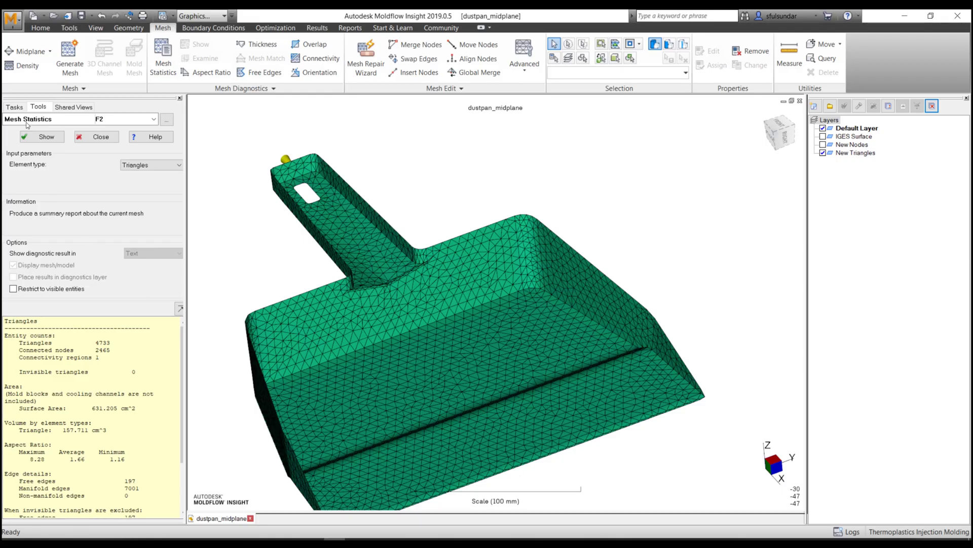
Open the Analysis Log from the Tasks tab and select the 2.562 s end-of-filling time
left_click(14, 107)
scroll(60, 327, "up", 2)
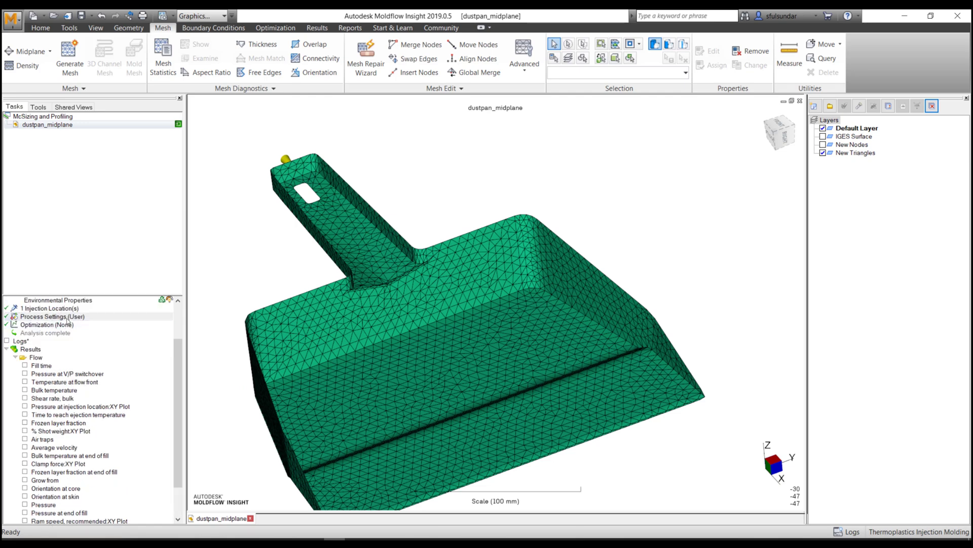
left_click(852, 531)
scroll(448, 336, "up", 5)
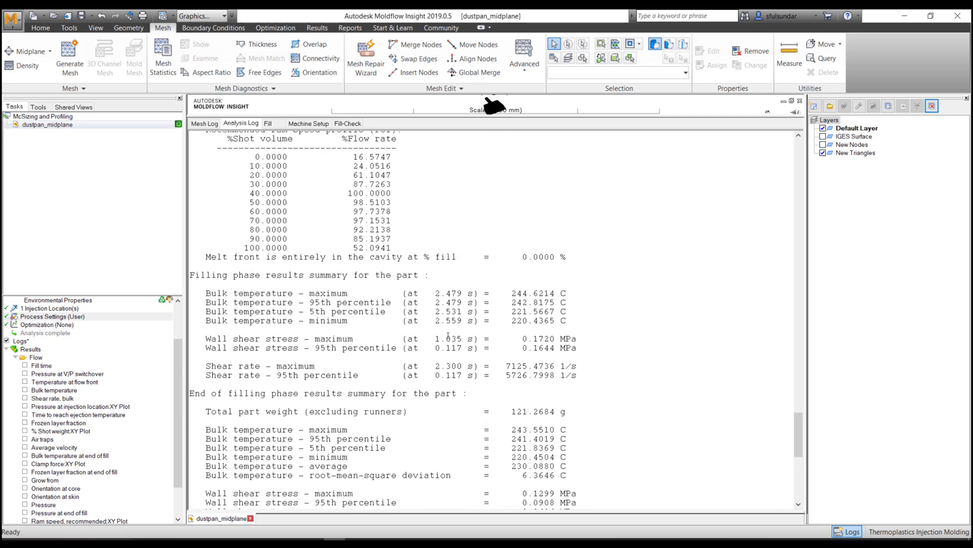
scroll(448, 336, "up", 12)
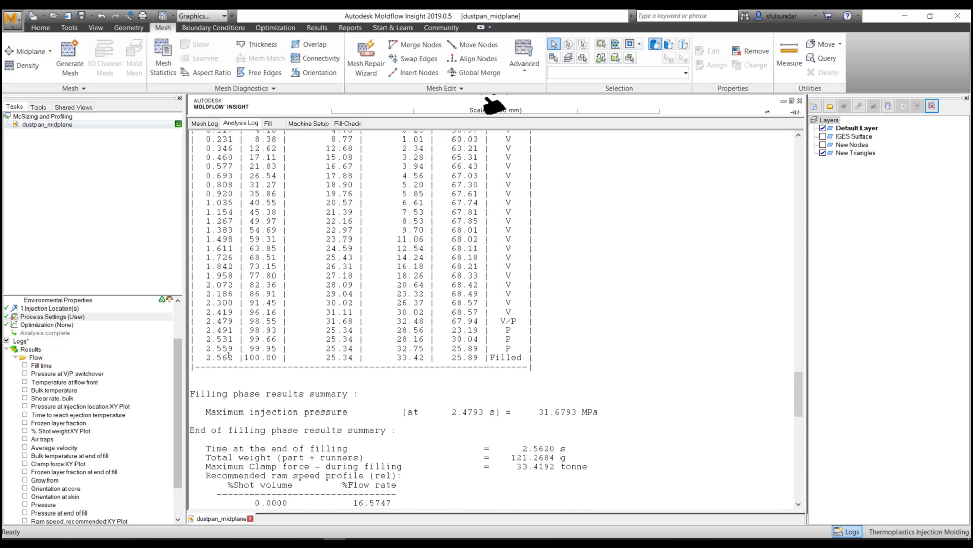
left_click_drag(234, 356, 205, 357)
key("ctrl+c")
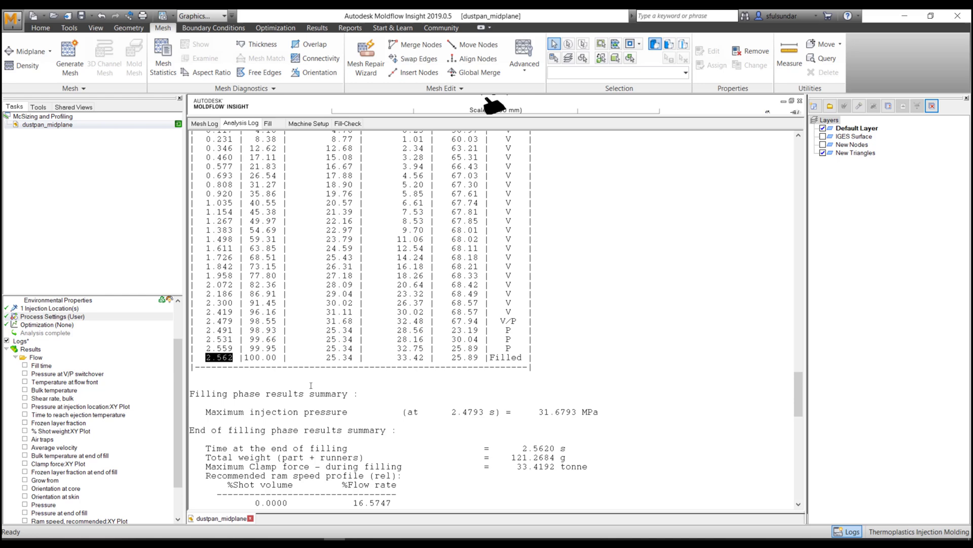
Paste 2.562 s as the Injection time in the calculator
key("alt+Tab")
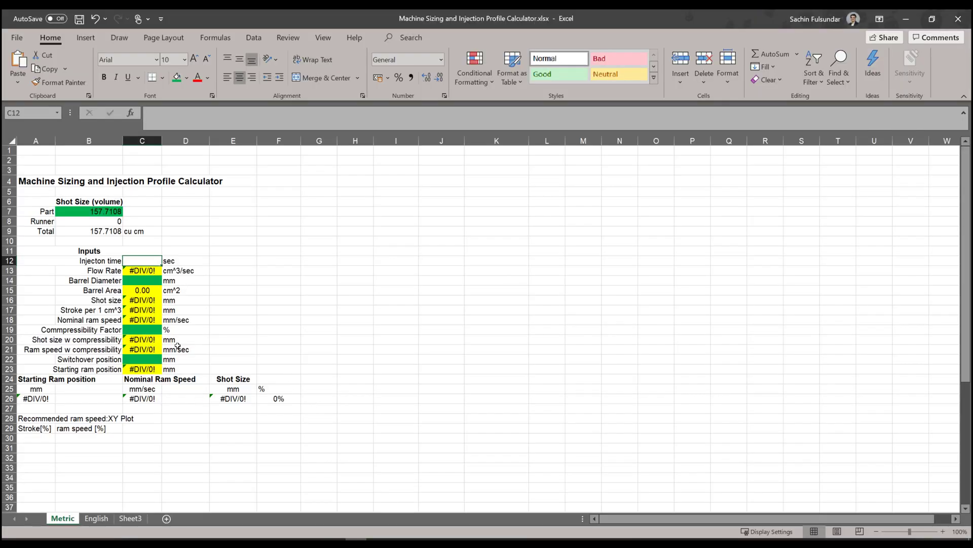
key("ctrl+v")
left_click(319, 280)
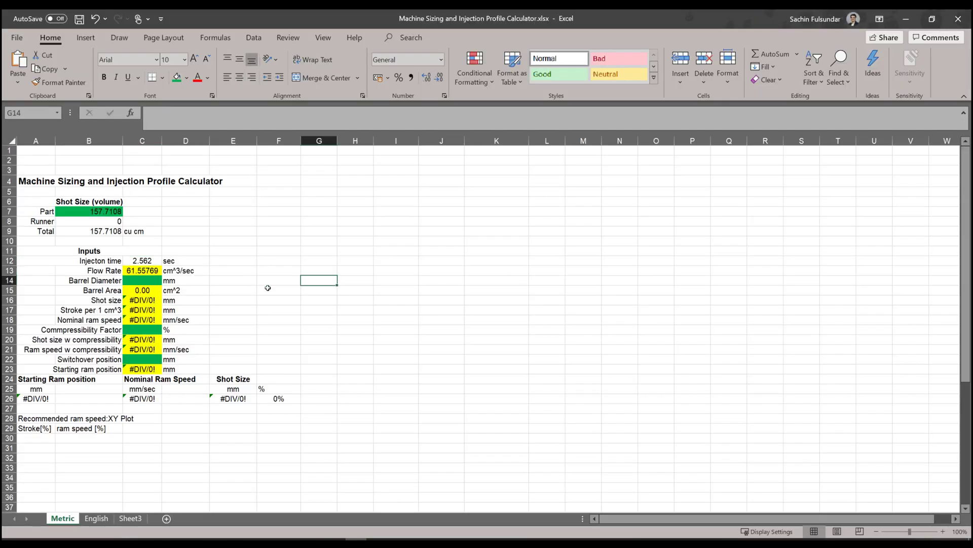
Enter barrel diameter 50, compressibility factor 8 and switchover position 5, giving 91.75 starting position
left_click(141, 284)
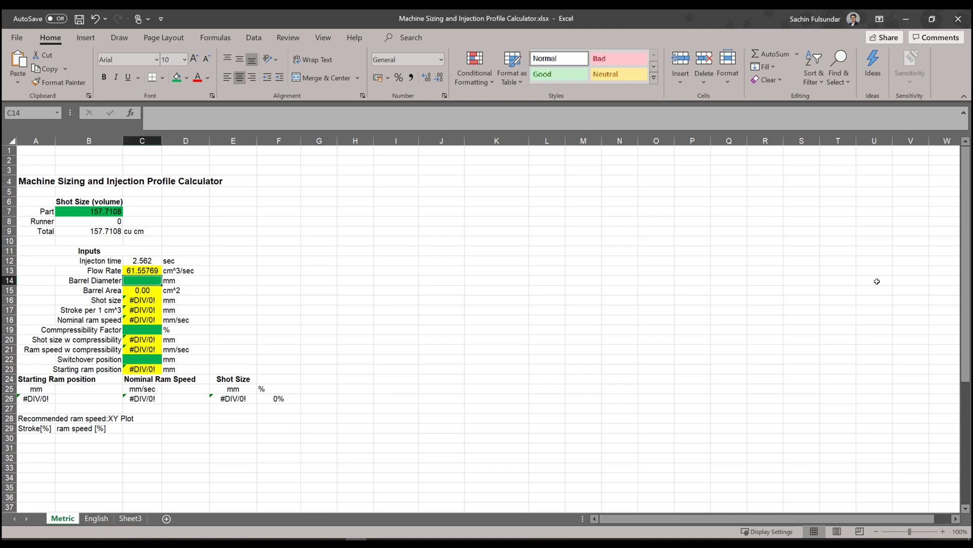
type("50")
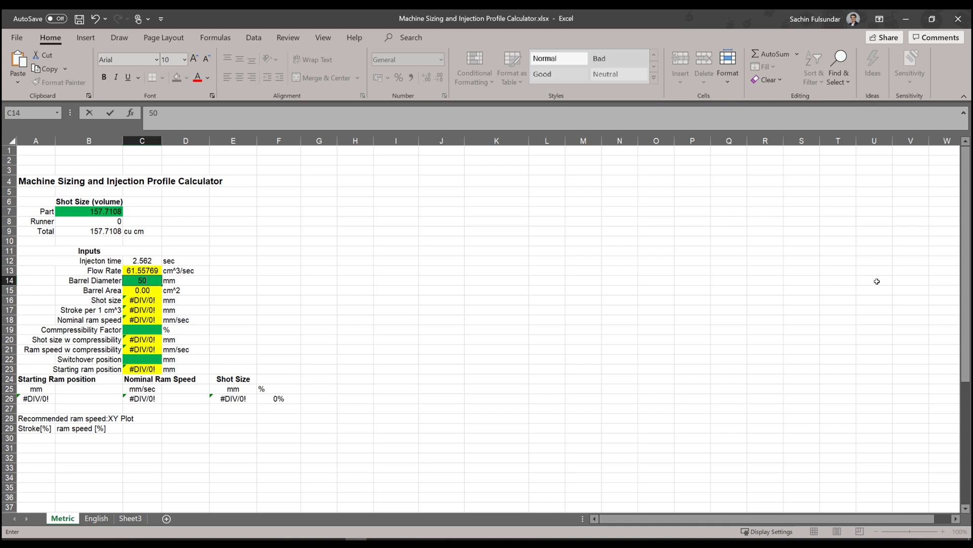
key("Return")
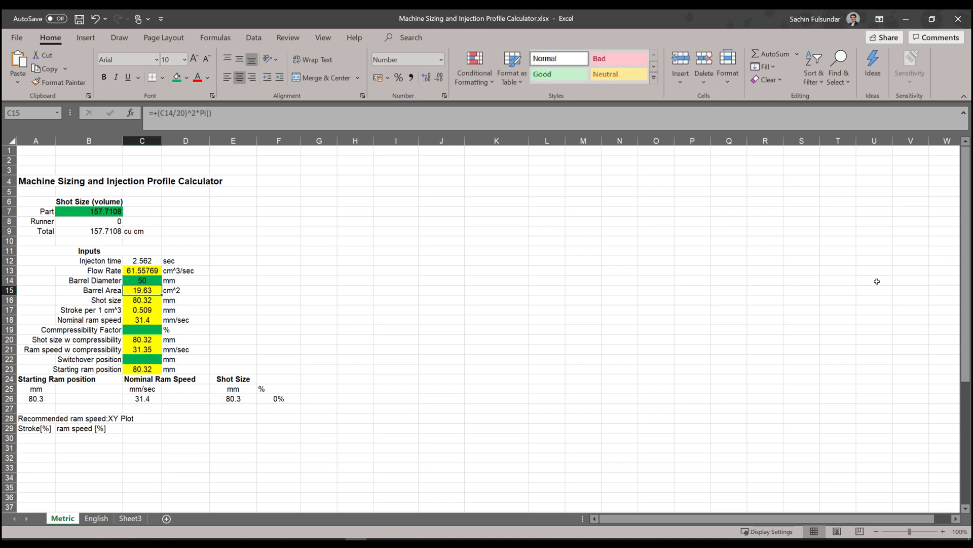
left_click(150, 329)
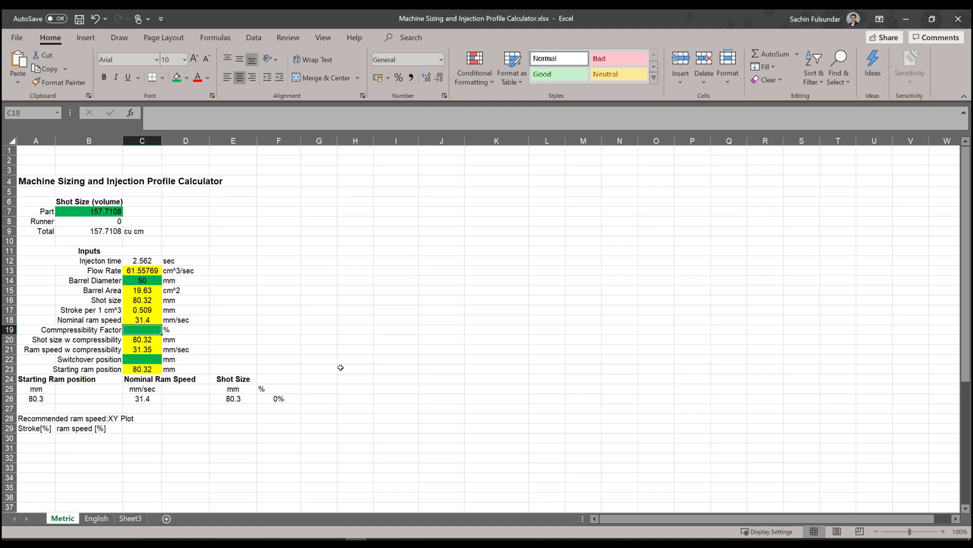
type("8")
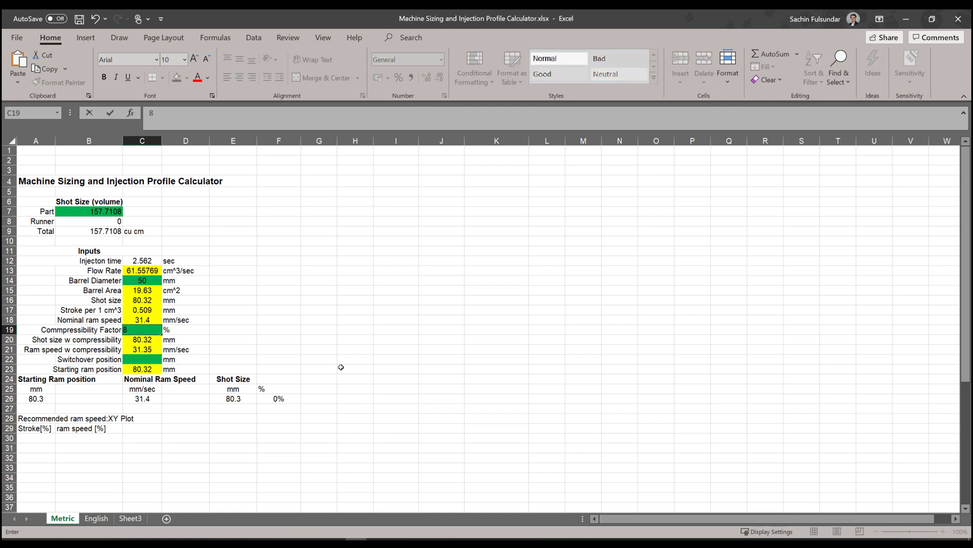
key("Return")
left_click(144, 359)
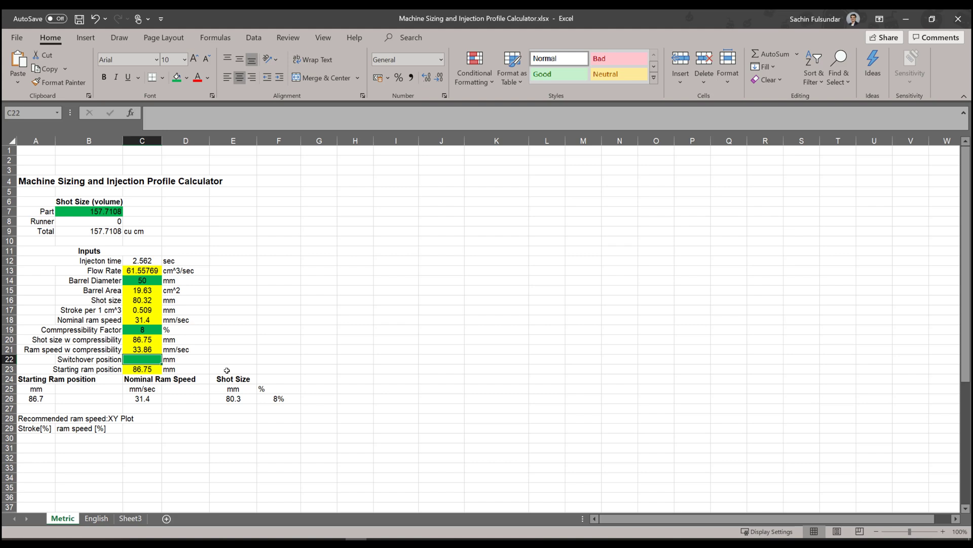
type("5")
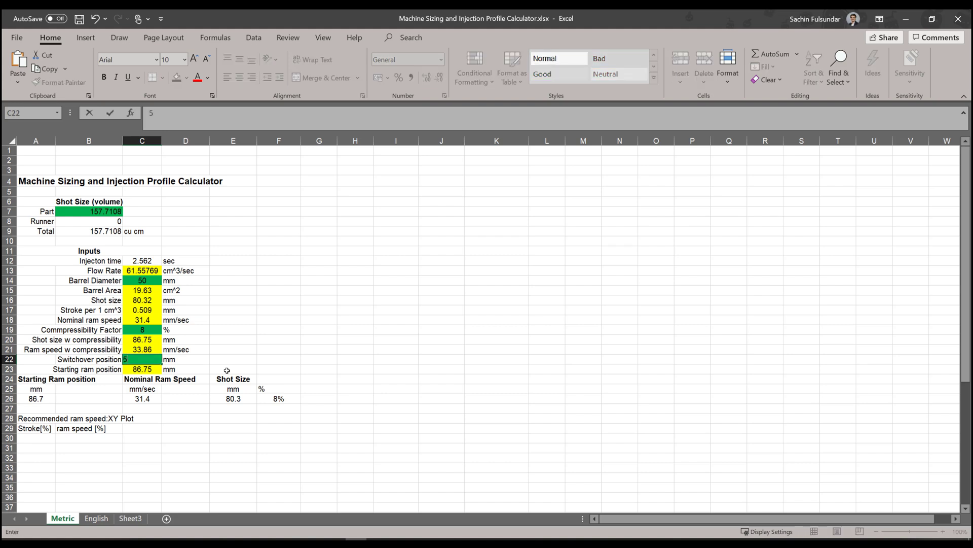
key("Return")
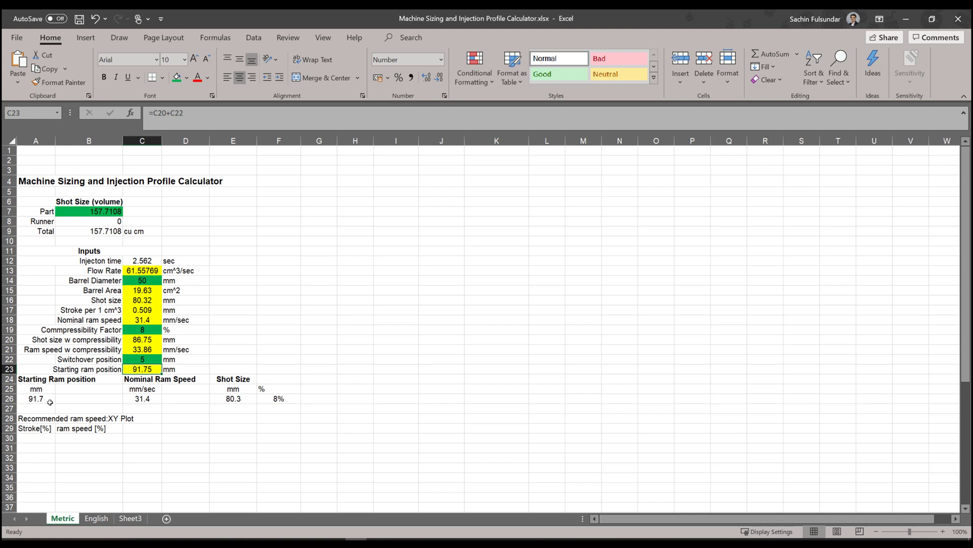
scroll(88, 392, "down", 2)
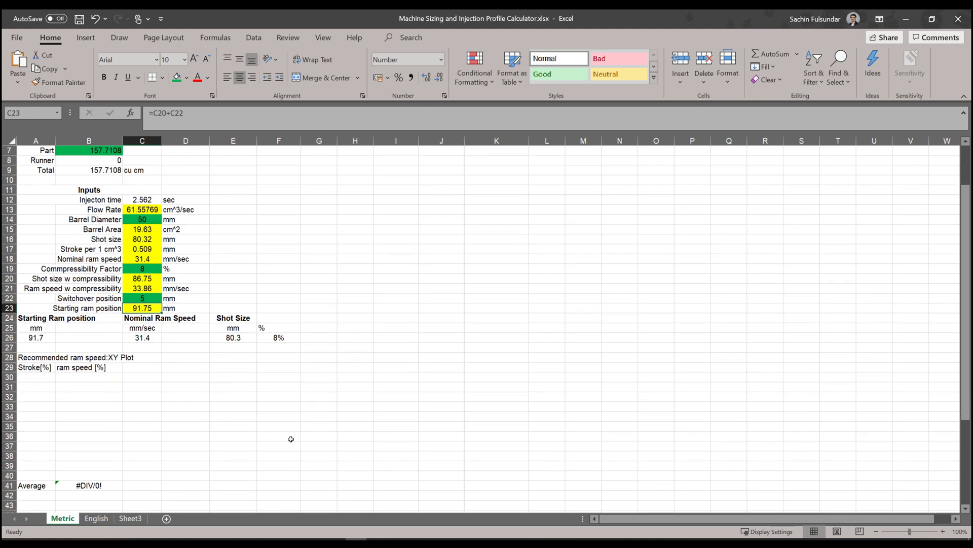
Open RecommendedRamspeed.txt in Notepad, select its eleven stroke and ram speed rows, and return to Excel
key("alt+Tab")
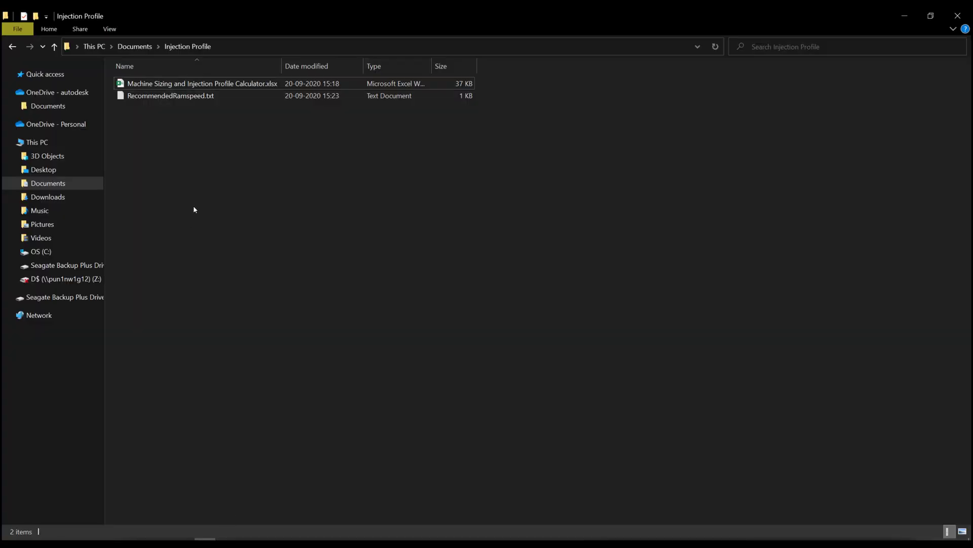
double_click(183, 97)
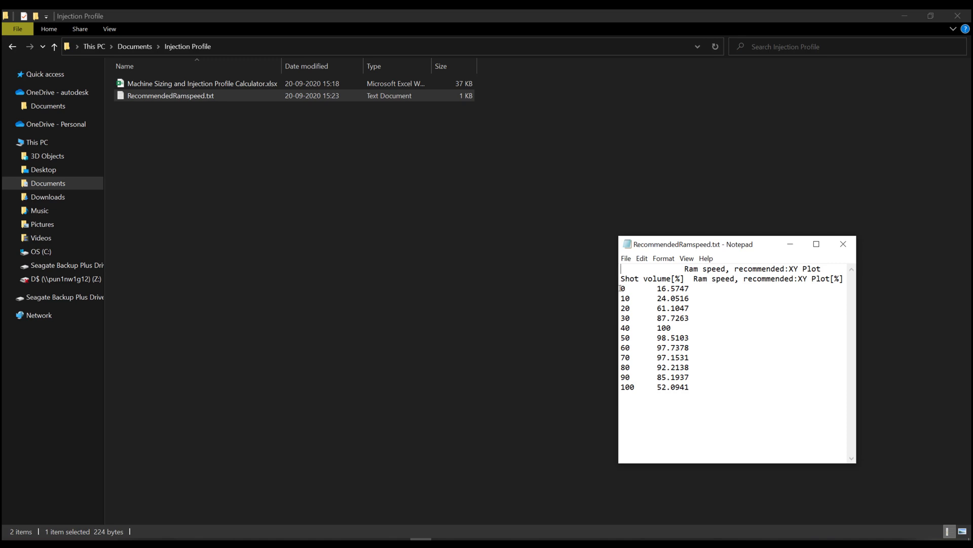
left_click_drag(621, 288, 698, 388)
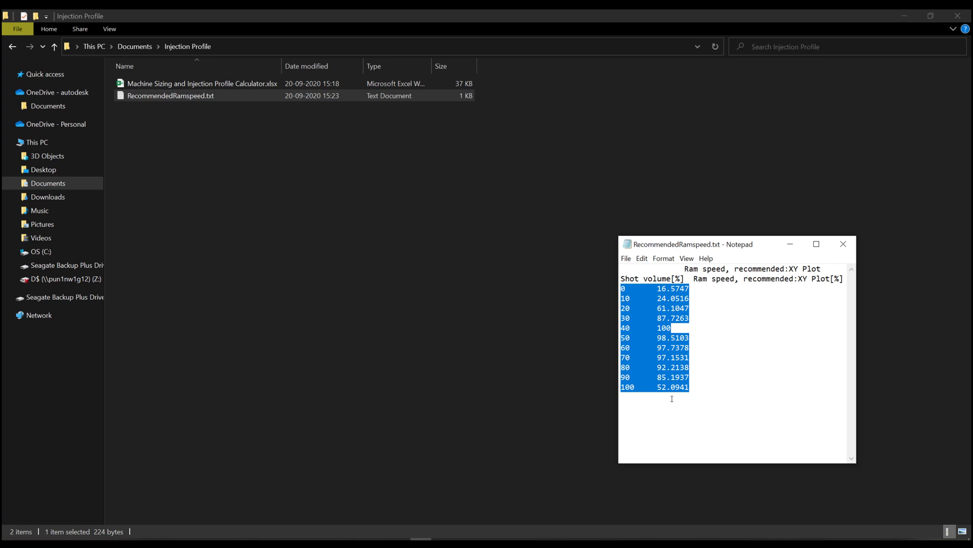
key("alt+Tab")
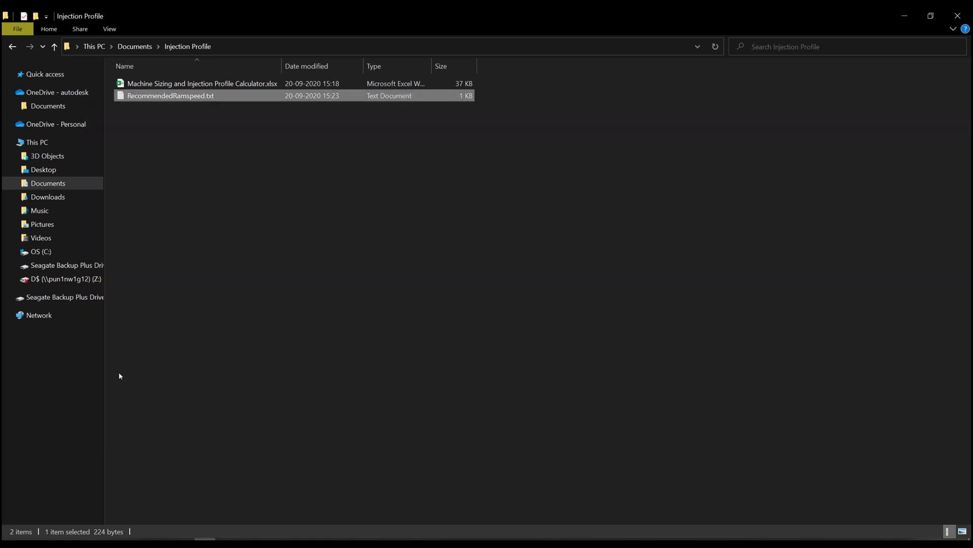
key("alt+Tab")
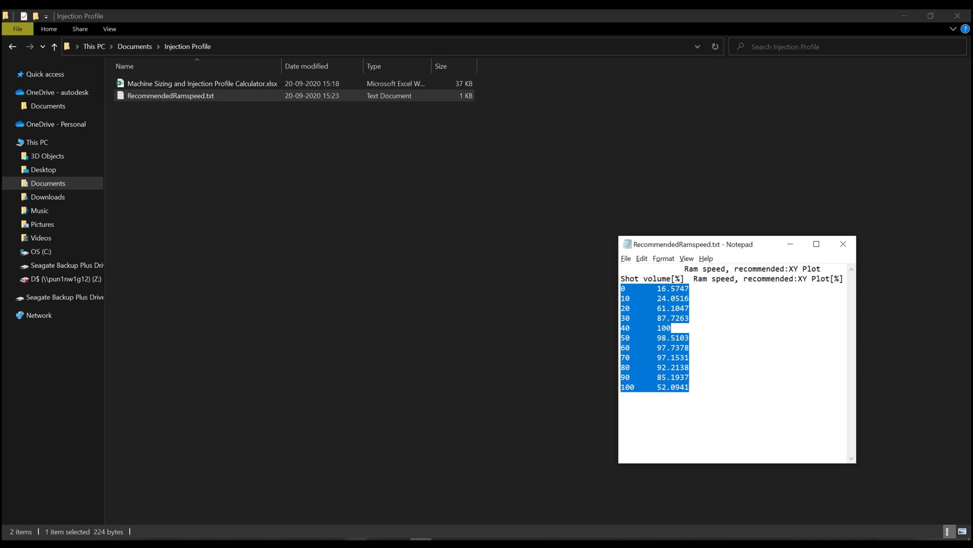
Paste the recommended stroke and ram speed data into the calculator starting at A30
key("alt+Tab")
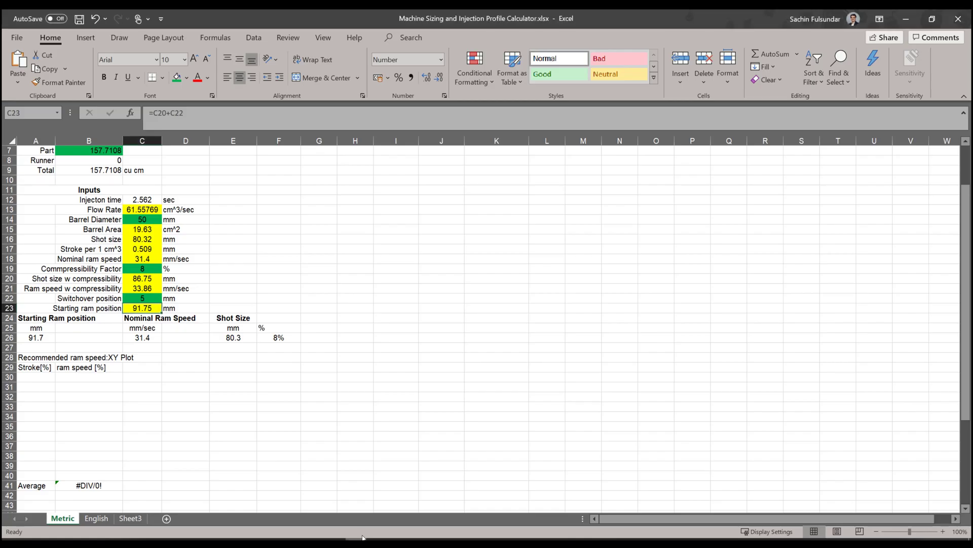
left_click(28, 377)
type("0.0\t16.6 10.0\t24.1 20.0\t61.1 30.0\t87.7 40.0\t100.0 50.0\t98.5 60.0\t97.7 70.0\t97.2 80.0\t92.2 90.0\t85.2 100\t52.0941")
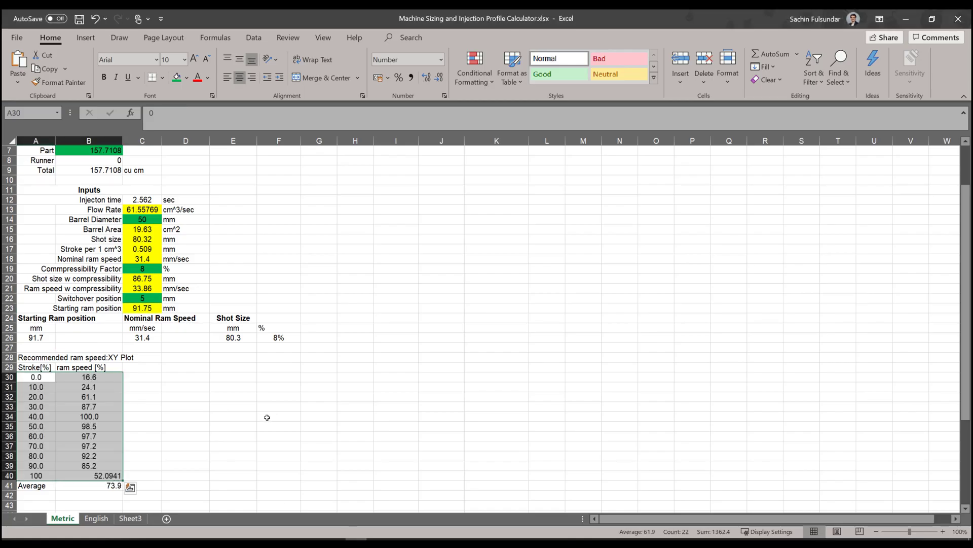
scroll(266, 415, "down", 2)
left_click(226, 406)
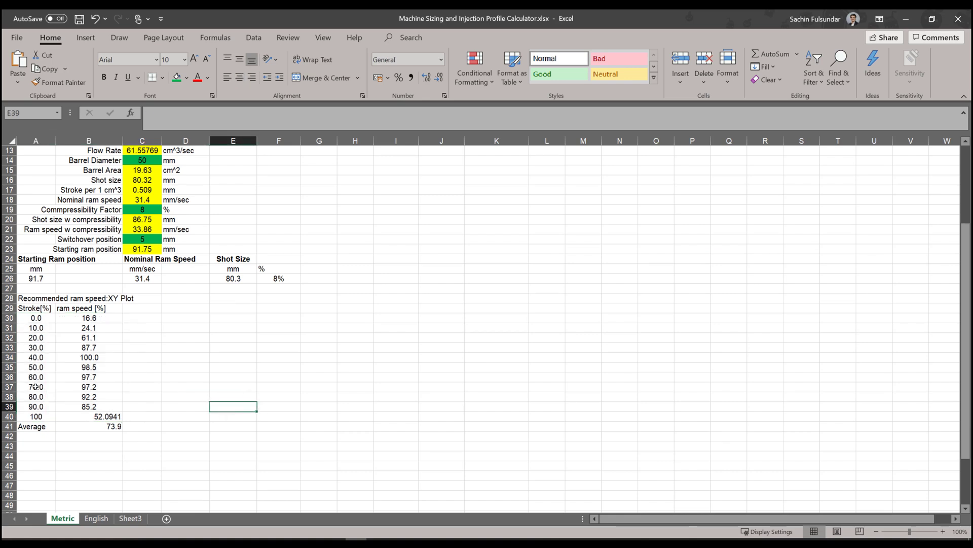
Confirm B41 holds =AVERAGE(B30:B40) giving 73.9, then go to Sheet3
left_click(30, 432)
left_click(79, 426)
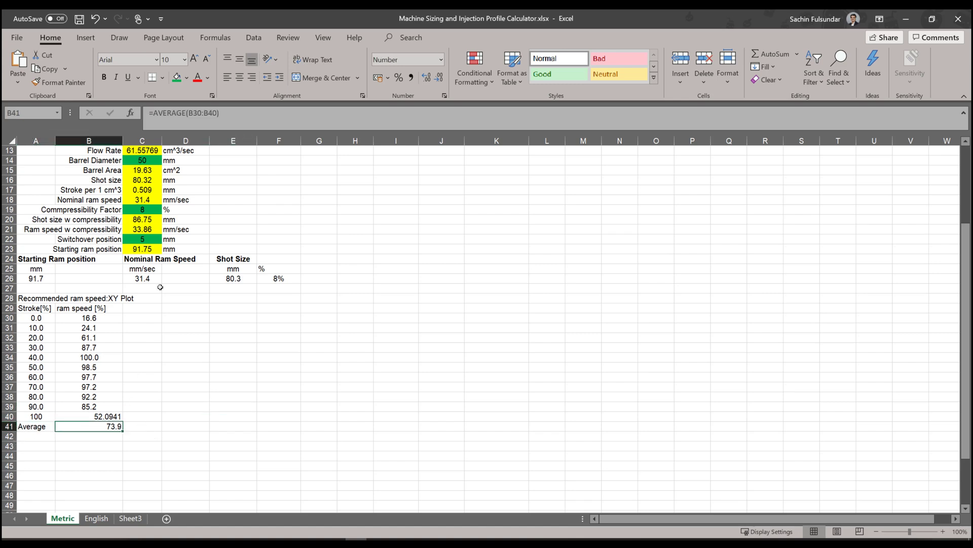
double_click(104, 426)
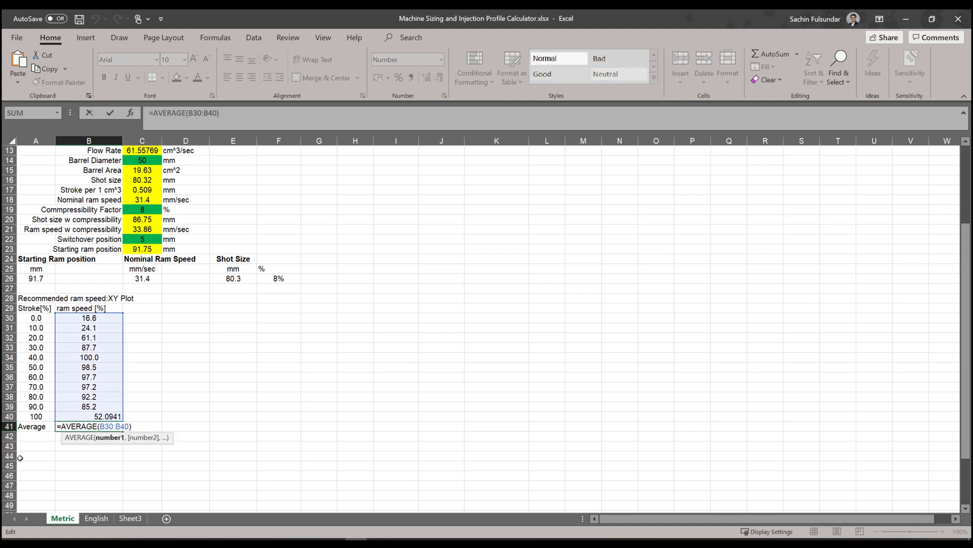
key("Escape")
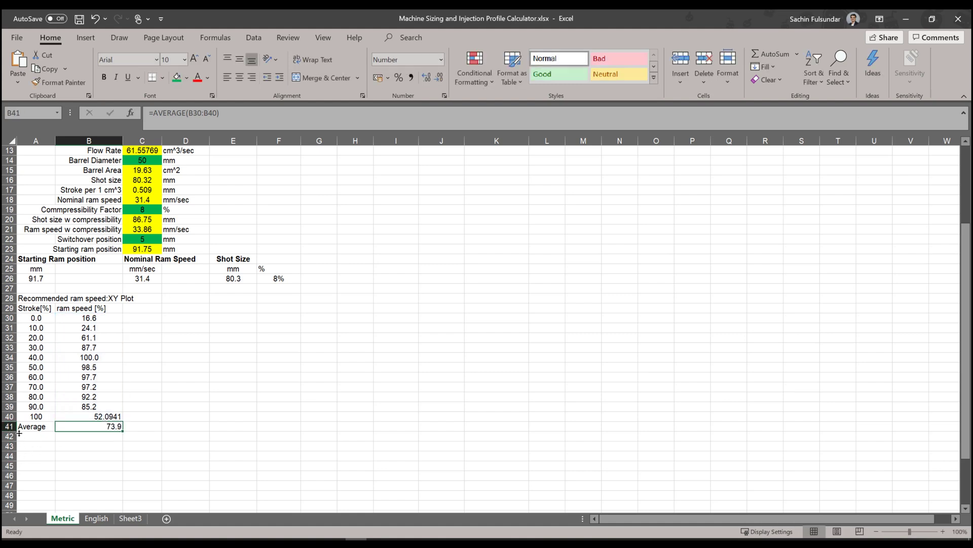
left_click(62, 466)
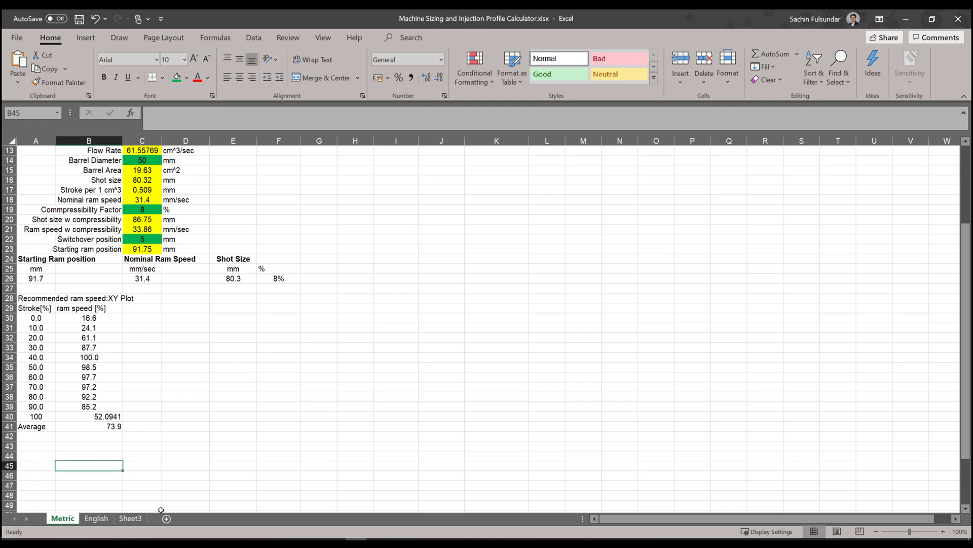
left_click(133, 518)
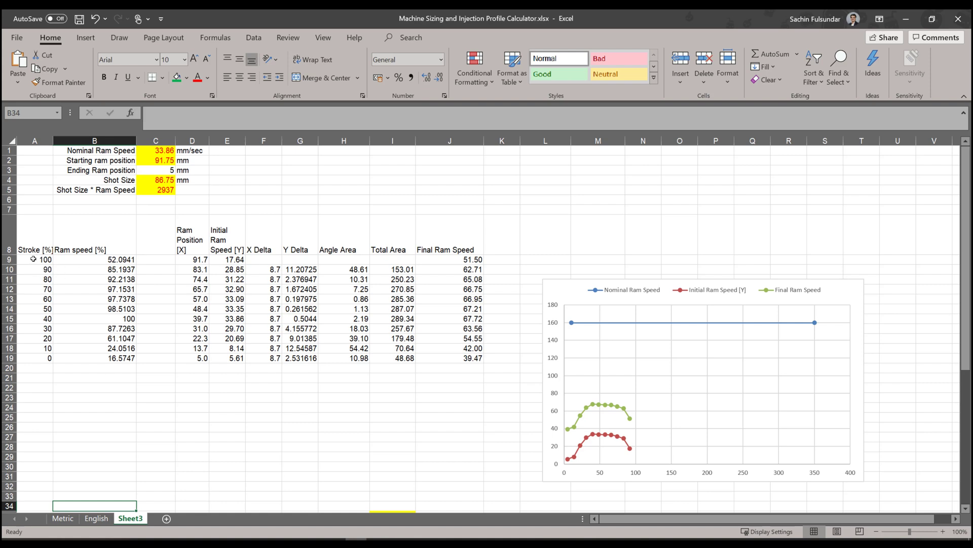
left_click(70, 519)
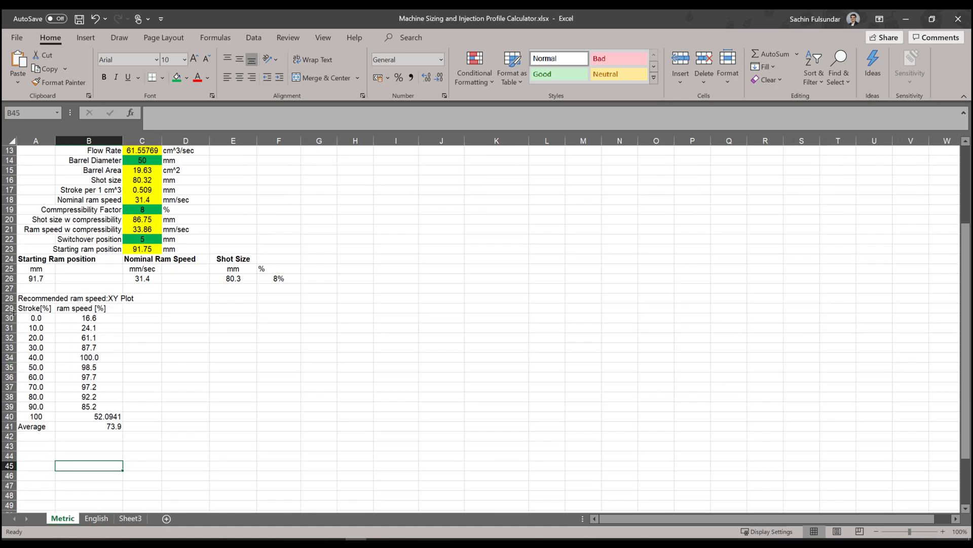
left_click(130, 517)
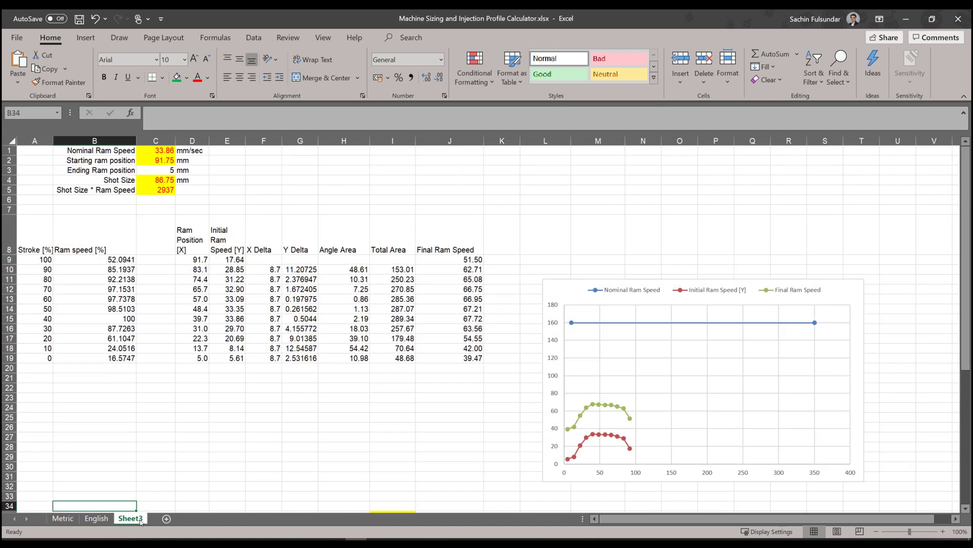
left_click(29, 263)
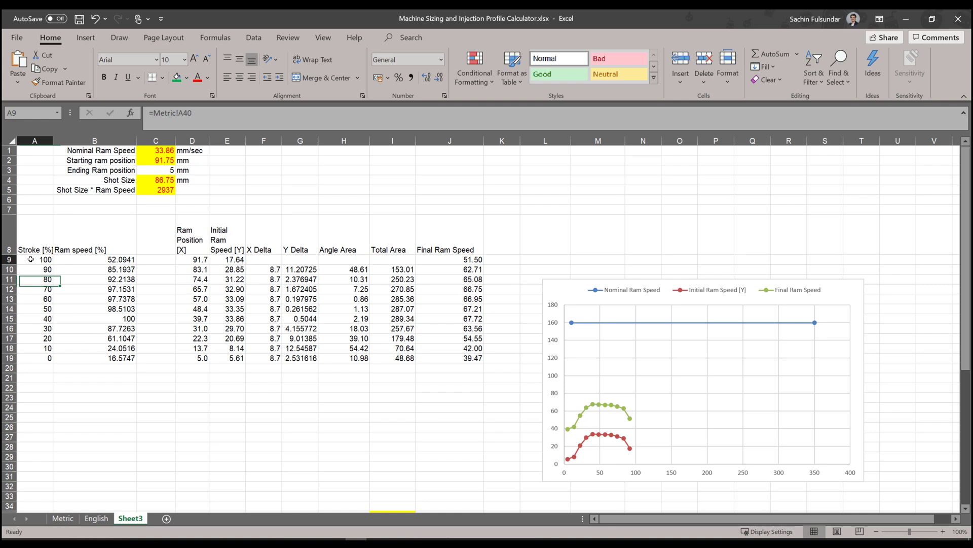
left_click(63, 519)
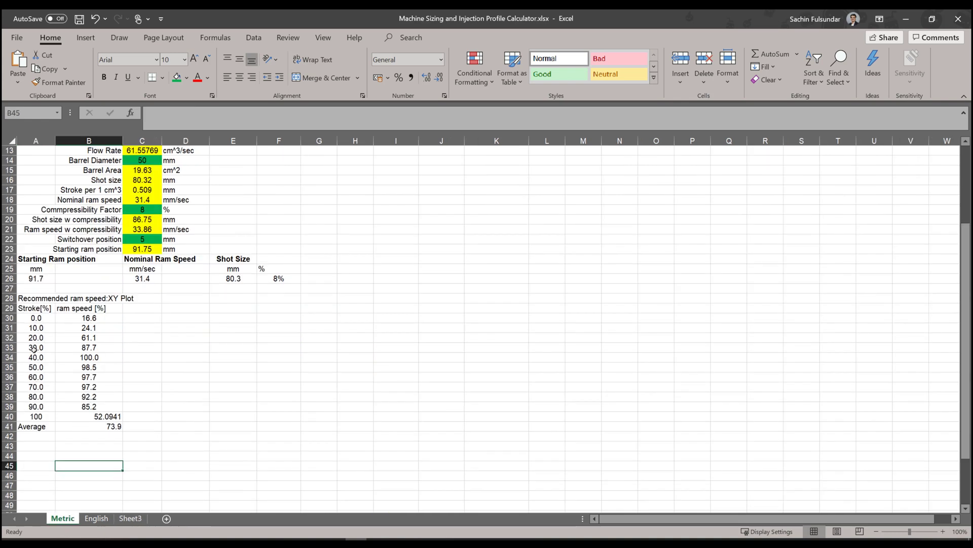
left_click(40, 417)
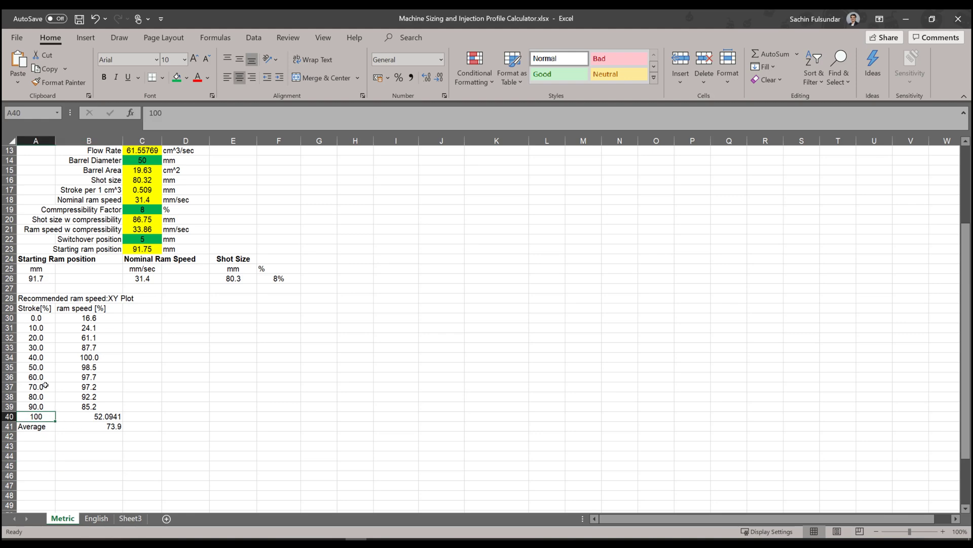
left_click(130, 518)
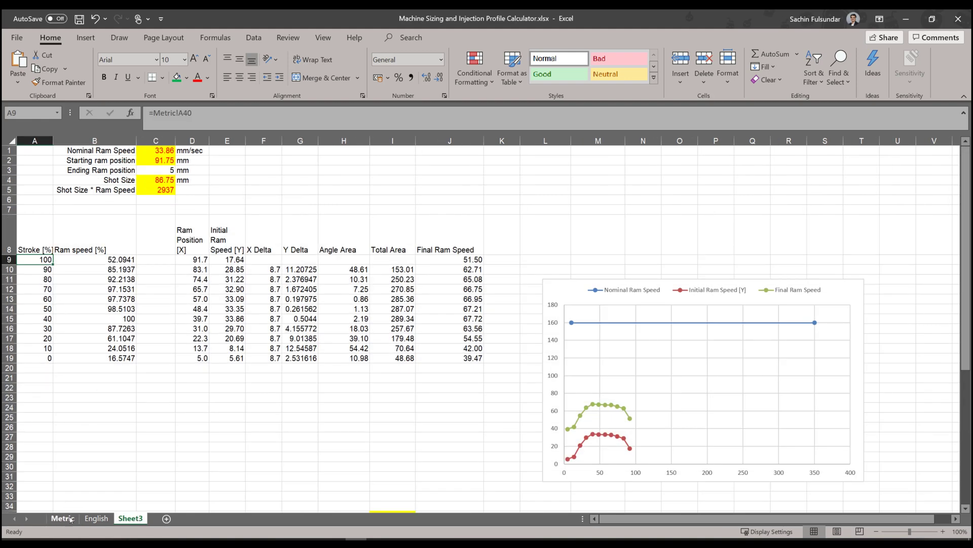
left_click(63, 518)
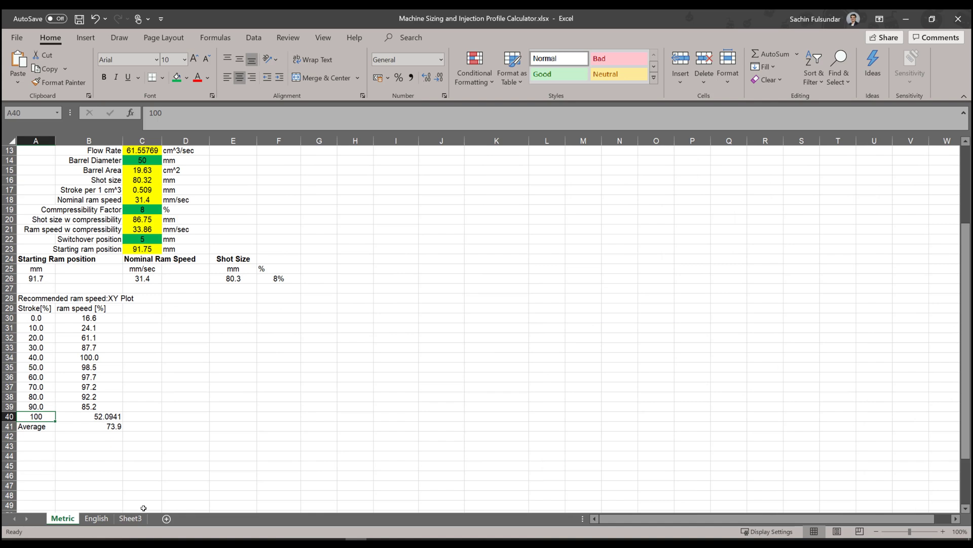
left_click(132, 518)
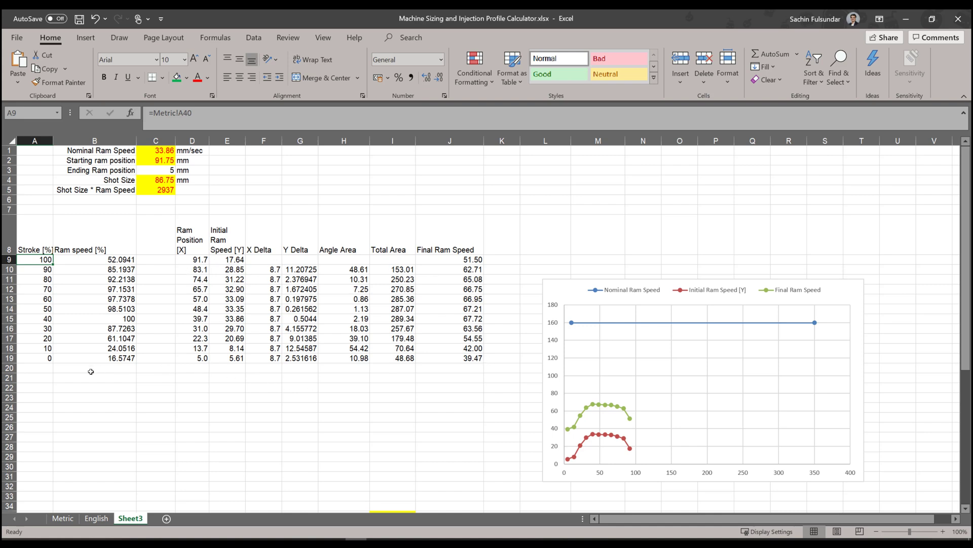
double_click(31, 258)
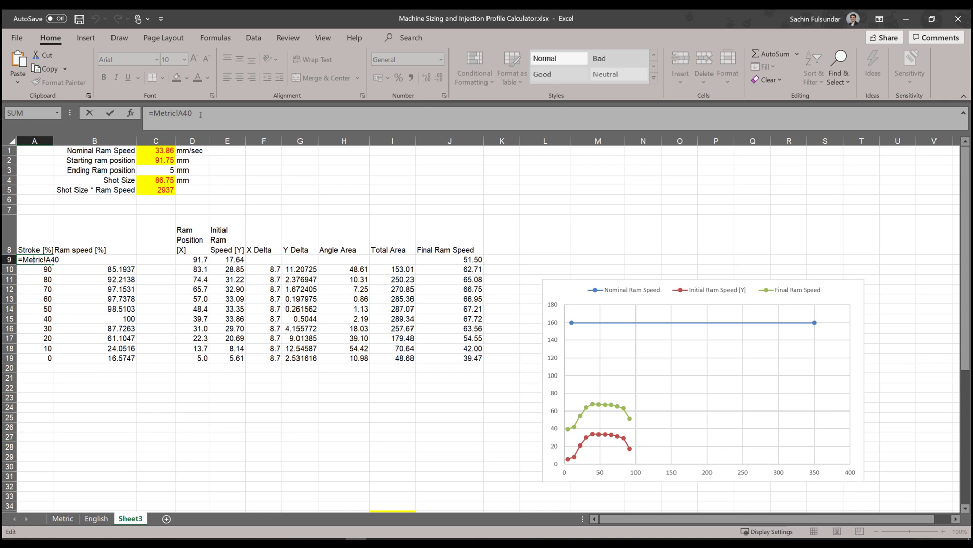
key("ctrl+Return")
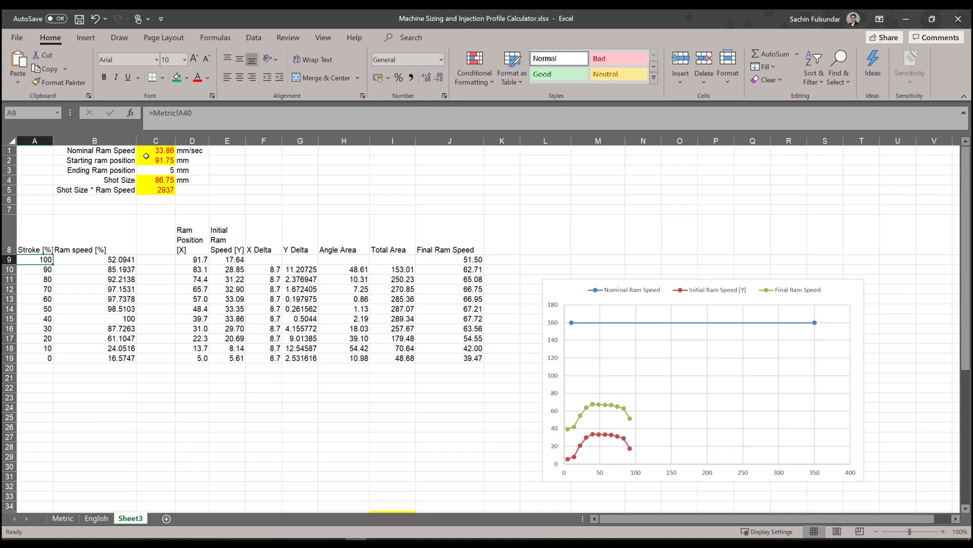
left_click(167, 152)
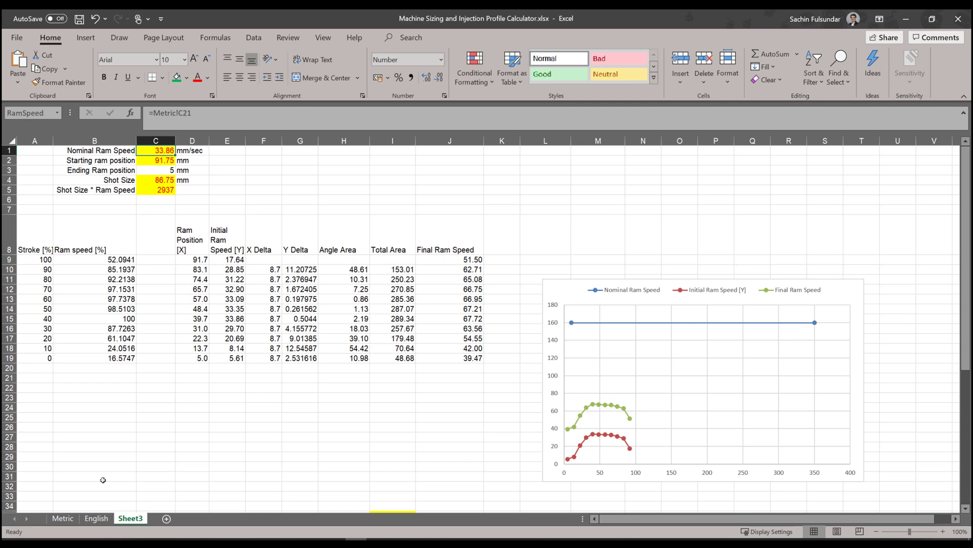
left_click(62, 518)
left_click(127, 518)
left_click_drag(186, 261, 193, 359)
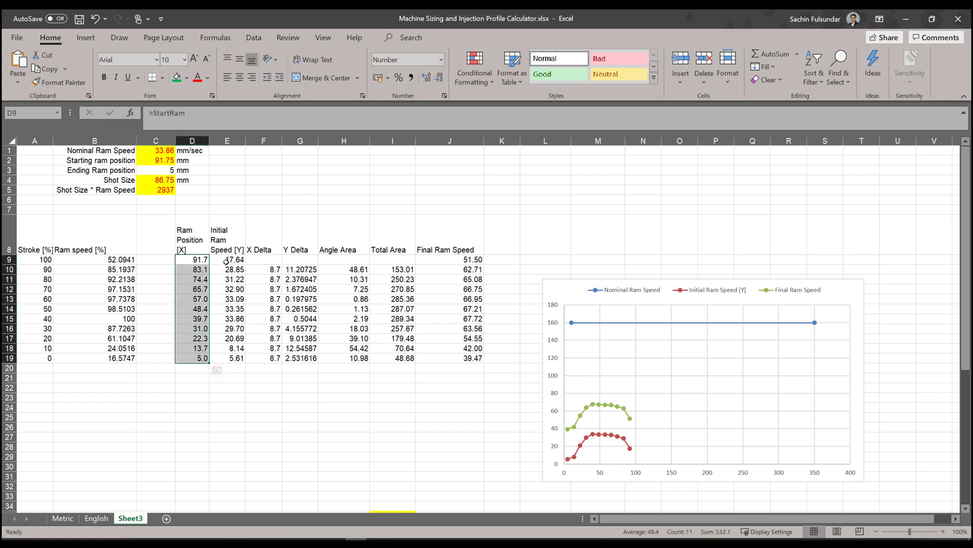
left_click_drag(226, 260, 226, 358)
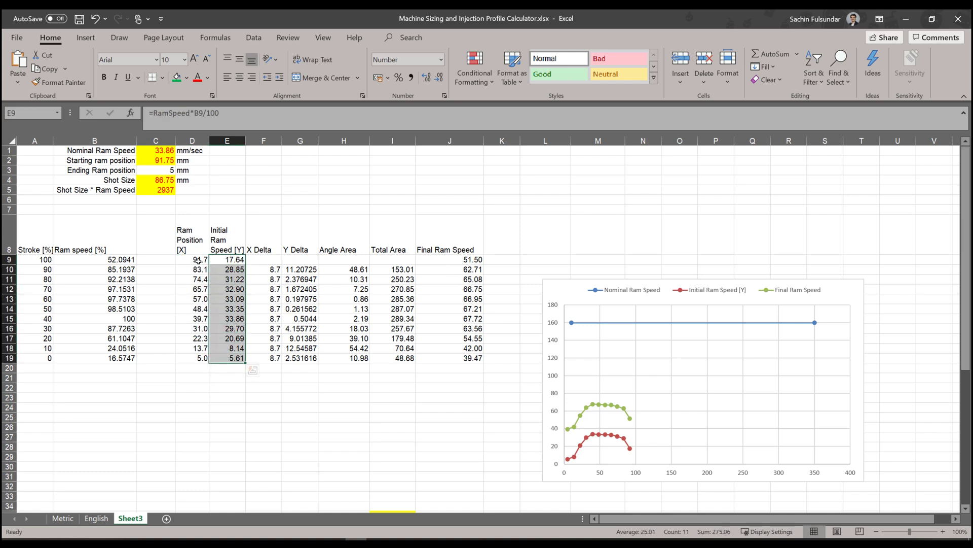
left_click(195, 260)
left_click_drag(196, 260, 196, 369)
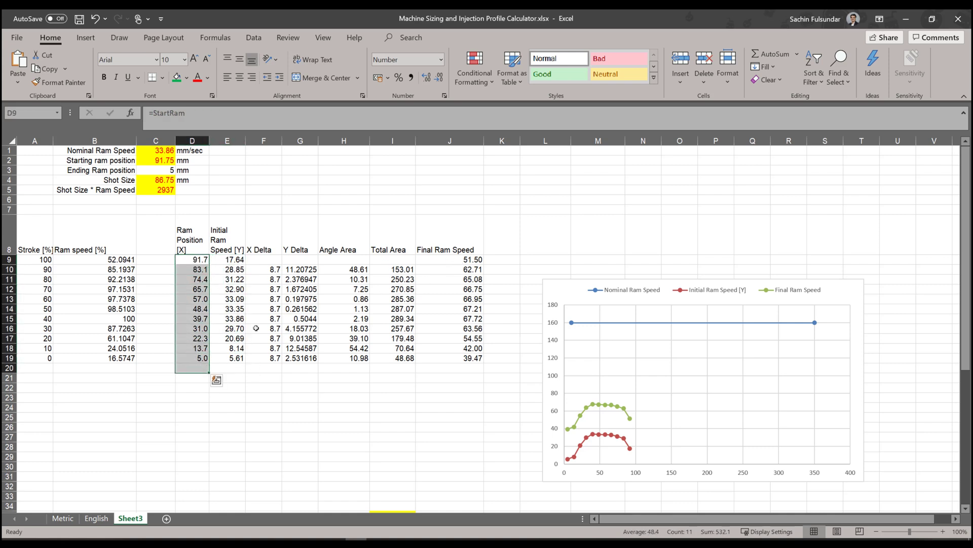
left_click_drag(448, 259, 450, 358)
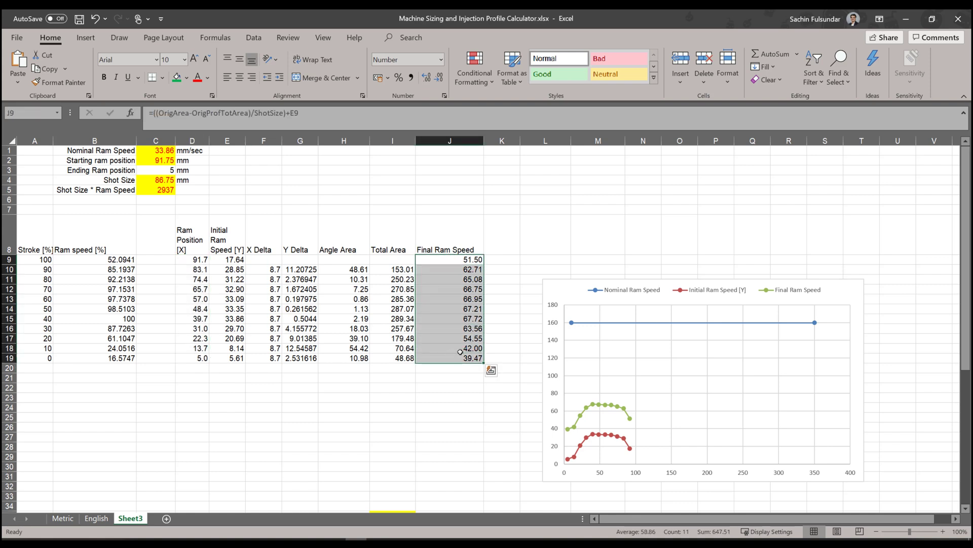
left_click(592, 407)
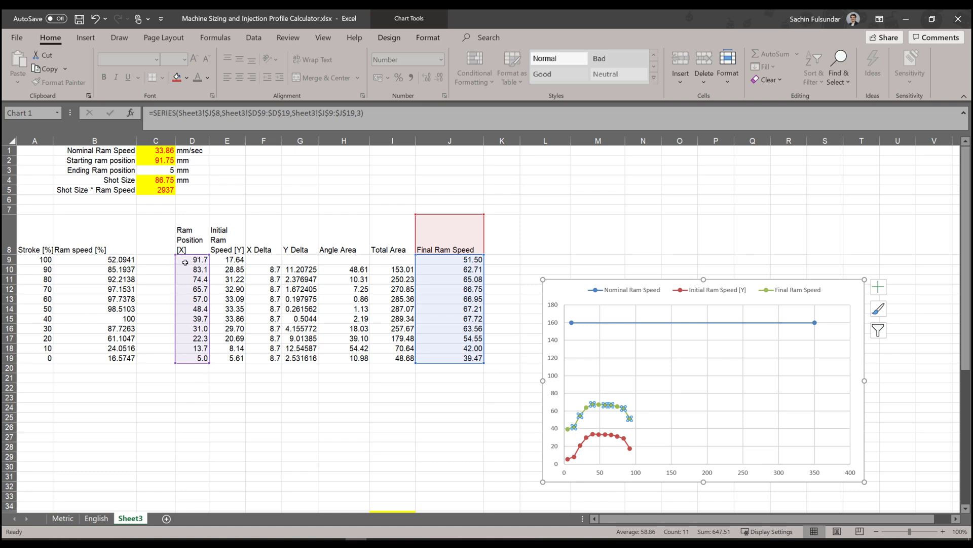
Edit the Nominal Ram Speed series, trimming its X values to {10,91.7}
left_click(444, 414)
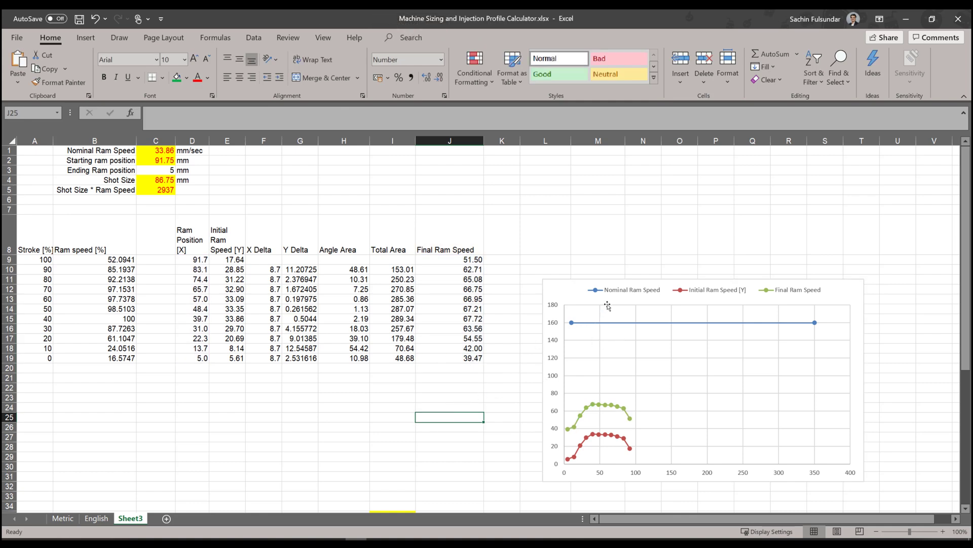
left_click(585, 326)
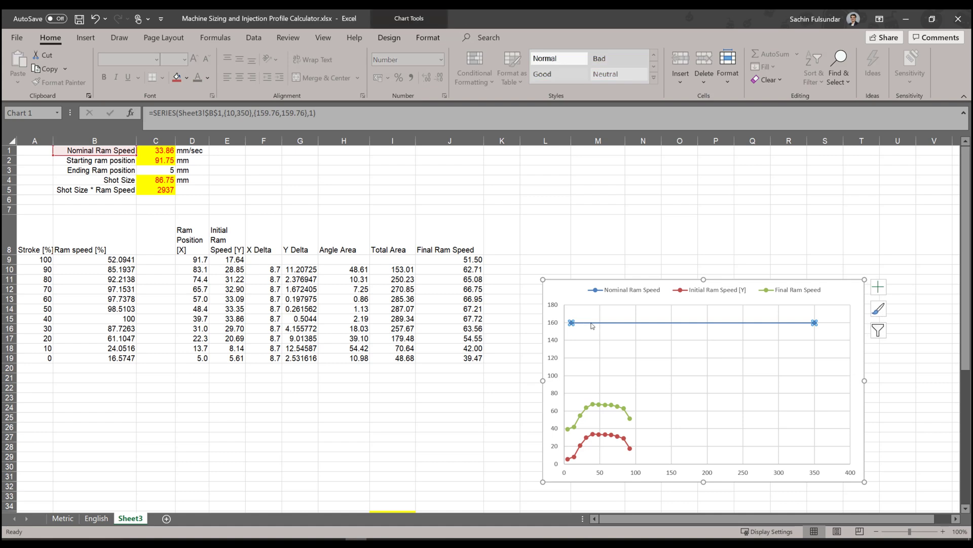
right_click(593, 325)
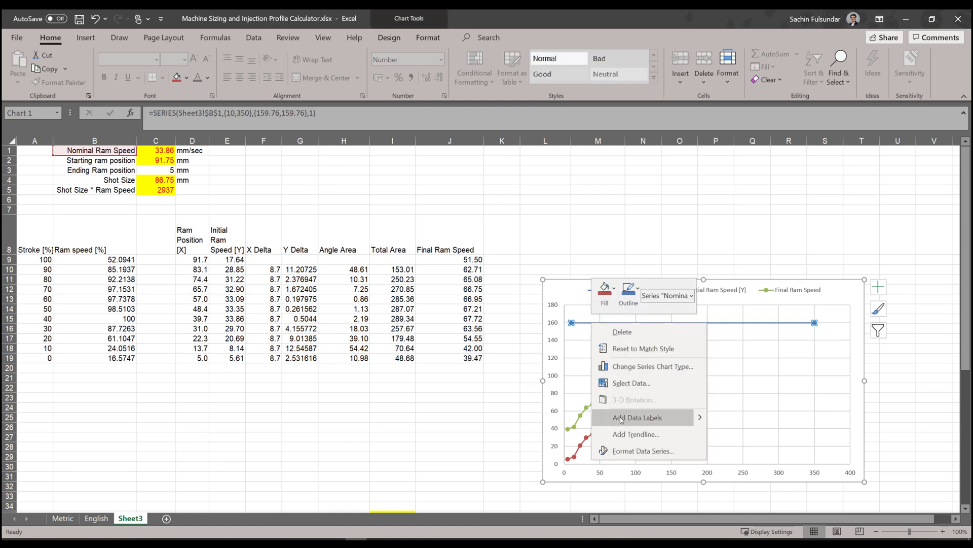
left_click(622, 383)
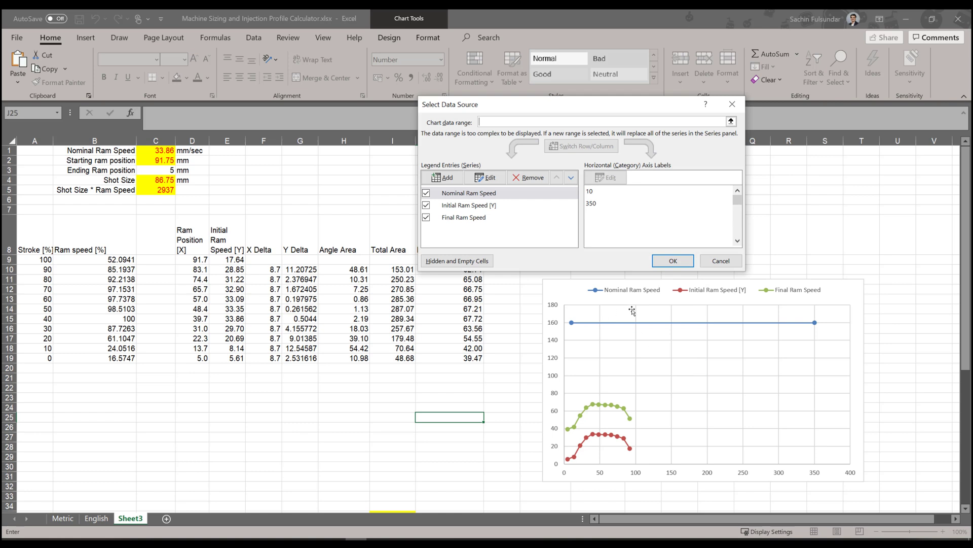
left_click(486, 177)
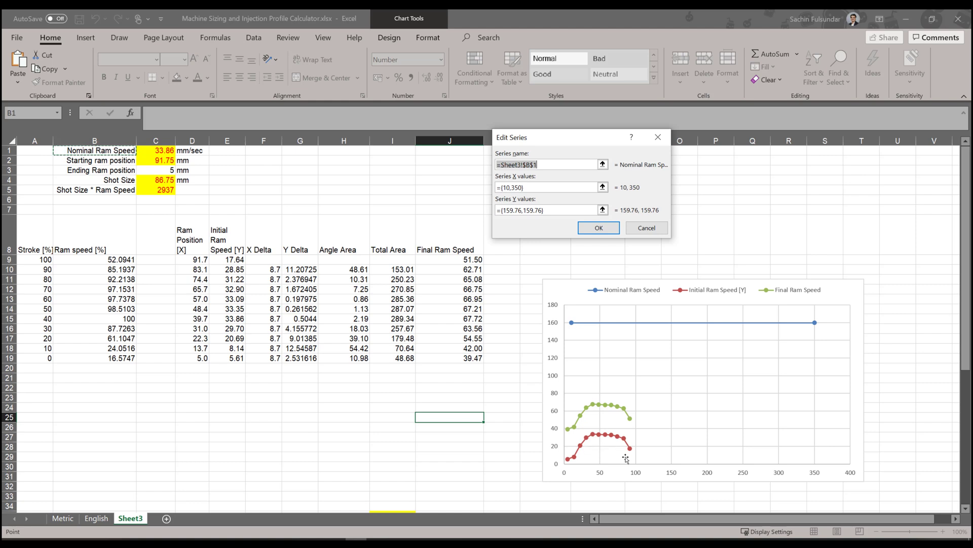
mouse_move(633, 451)
left_click(542, 211)
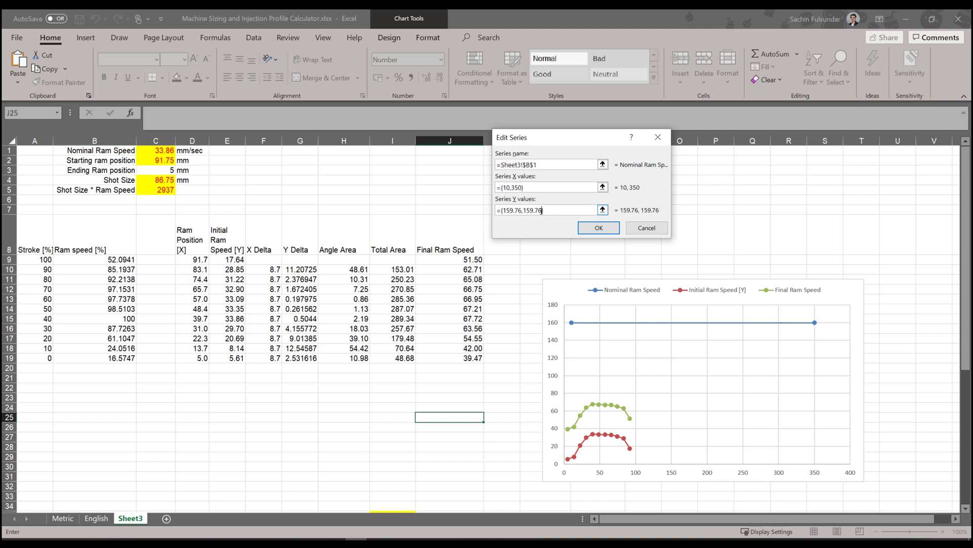
left_click_drag(541, 210, 527, 212)
left_click(521, 185)
key("BackSpace")
key("BackSpace")
key("BackSpace")
Set the series Y values to {33.86,33.86} and apply the change
left_click(520, 209)
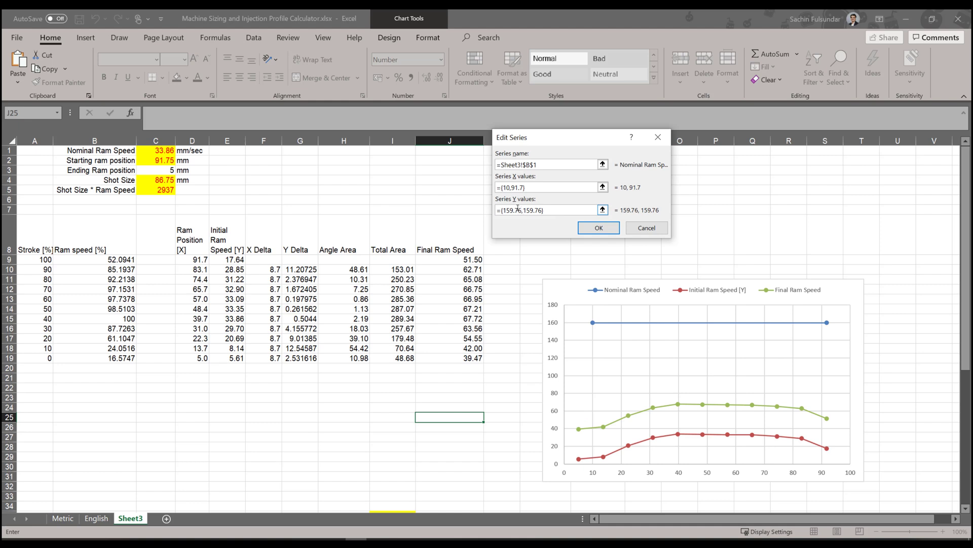
left_click_drag(517, 209, 505, 208)
left_click(505, 209)
double_click(511, 210)
type("33.86")
left_click_drag(522, 209, 531, 209)
left_click(536, 209)
key("BackSpace")
key("BackSpace")
key("BackSpace")
key("Return")
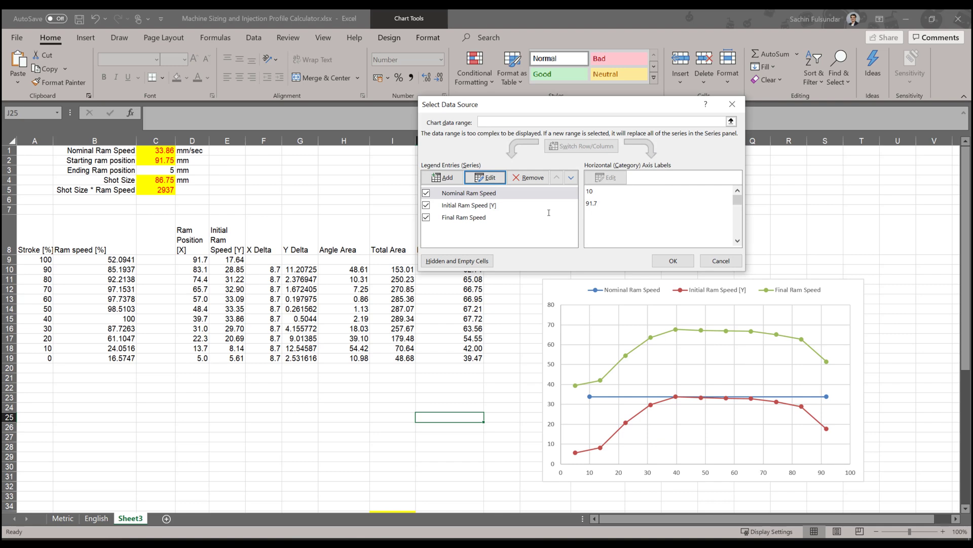
left_click(673, 260)
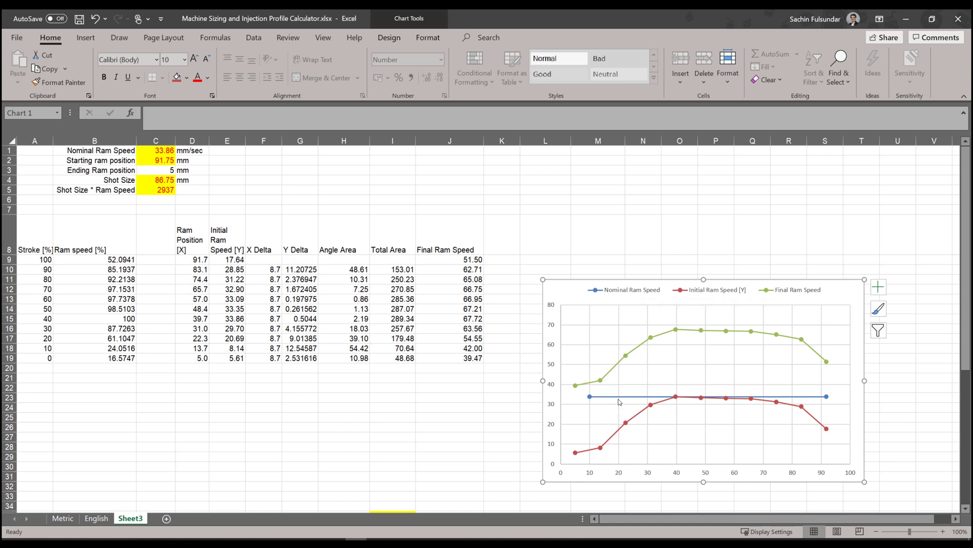
mouse_move(675, 399)
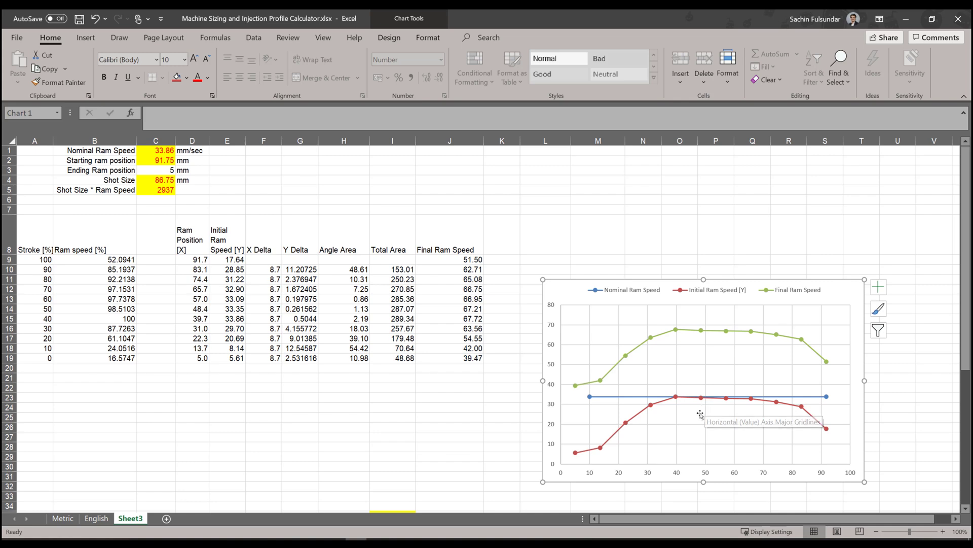
mouse_move(592, 400)
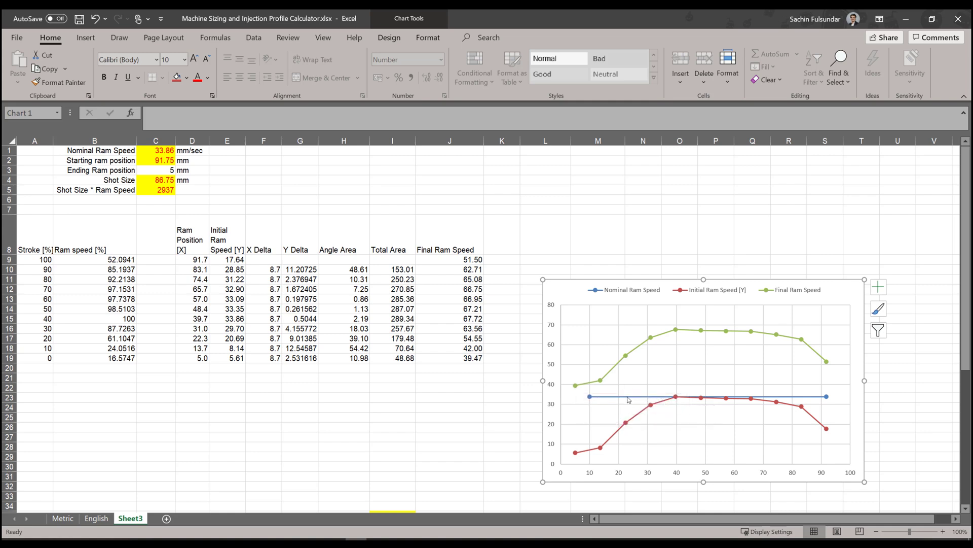
Change the Nominal Ram Speed series X values from {10,91.7} to {5,91.7}
left_click(628, 400)
double_click(629, 400)
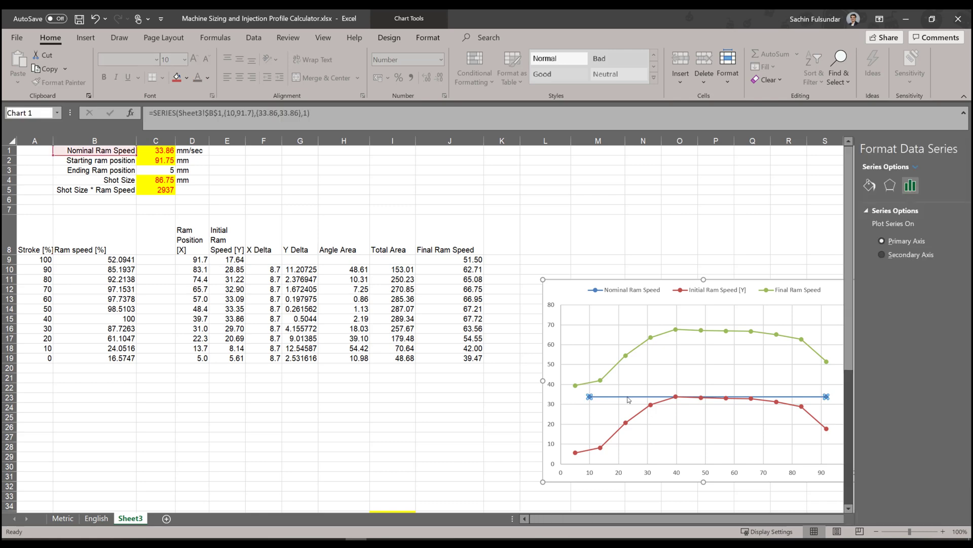
right_click(629, 400)
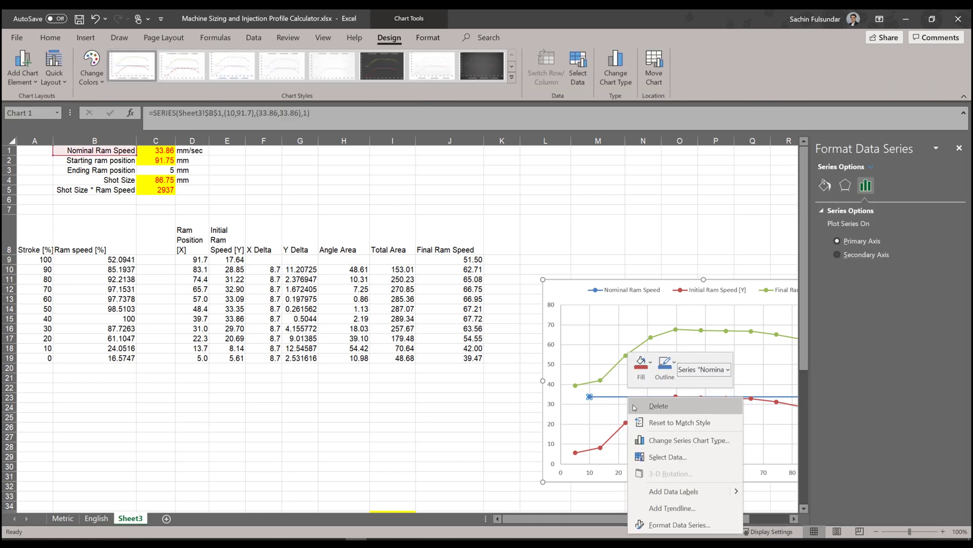
left_click(642, 454)
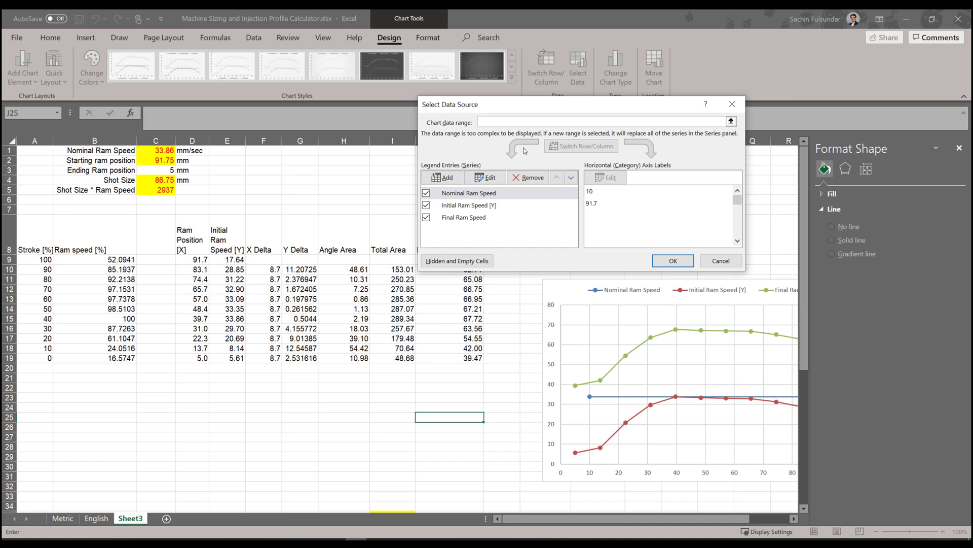
left_click(481, 180)
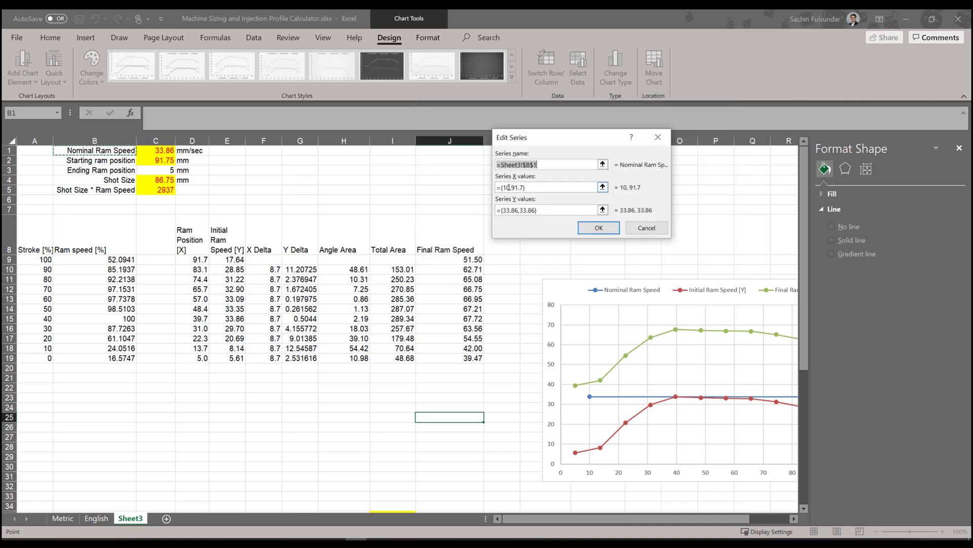
left_click(507, 187)
key("BackSpace")
key("Delete")
key("Delete")
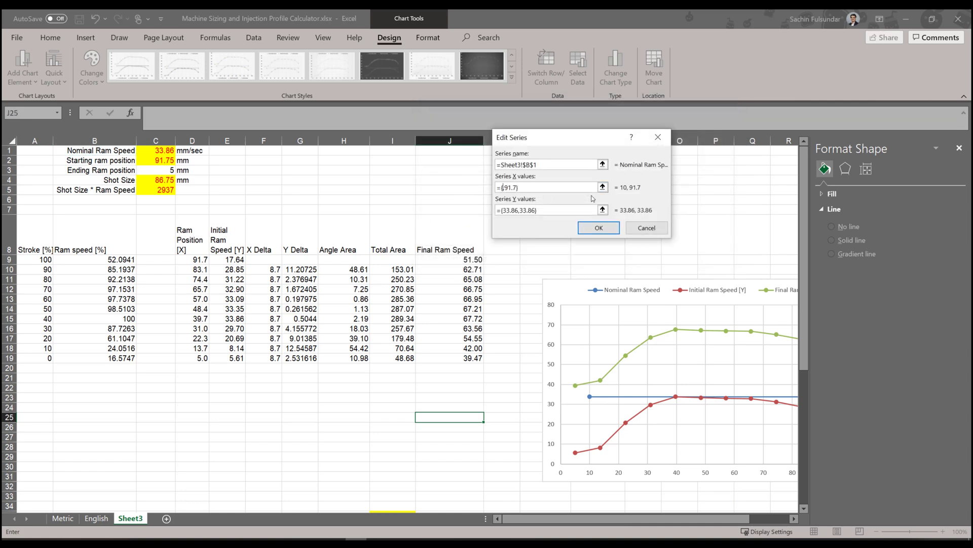
type("5,")
key("Return")
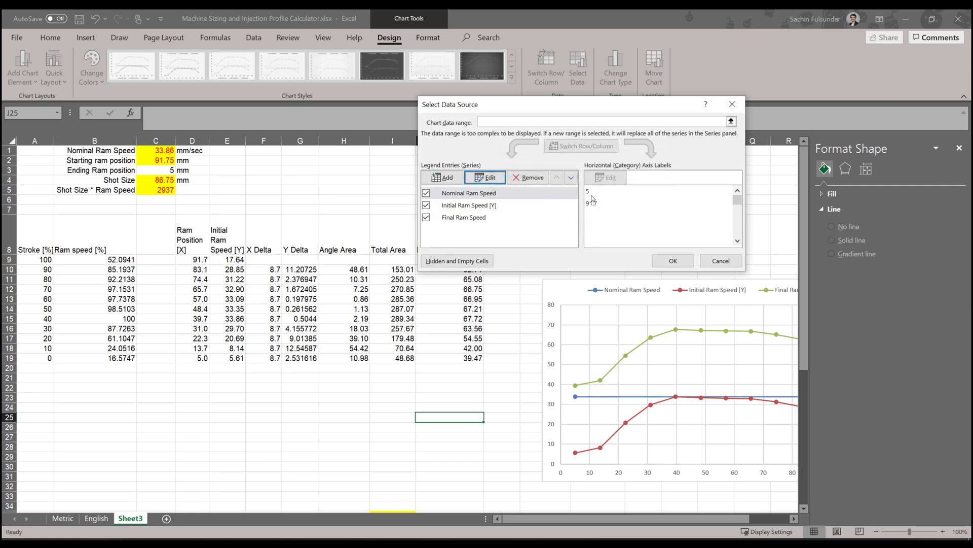
left_click(673, 260)
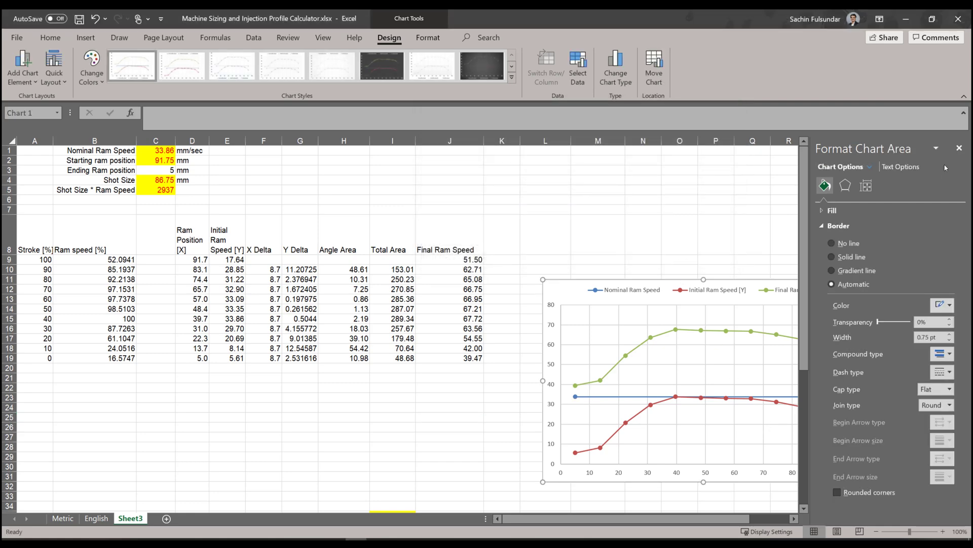
Close the chart formatting pane and display the Metric sheet's Inputs section
left_click(959, 148)
scroll(737, 432, "down", 1)
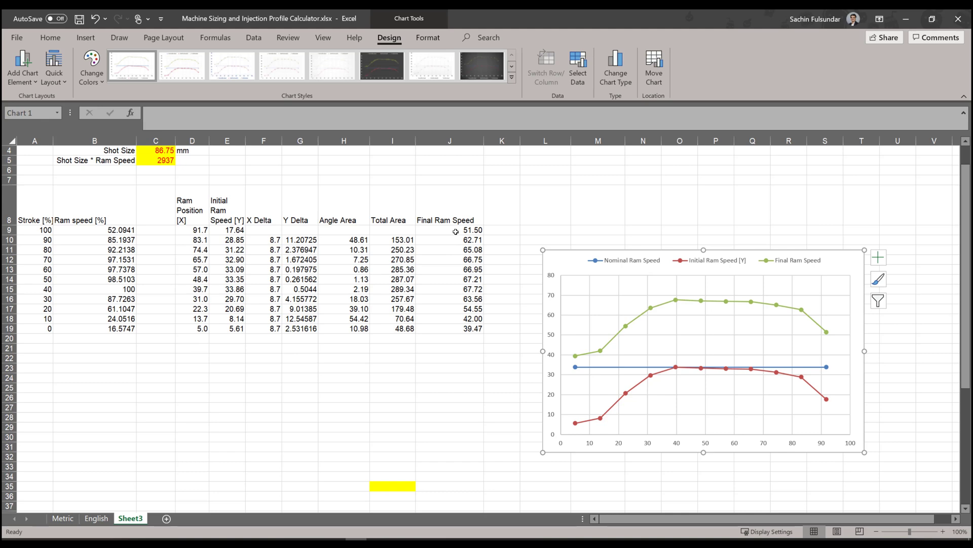
left_click(67, 519)
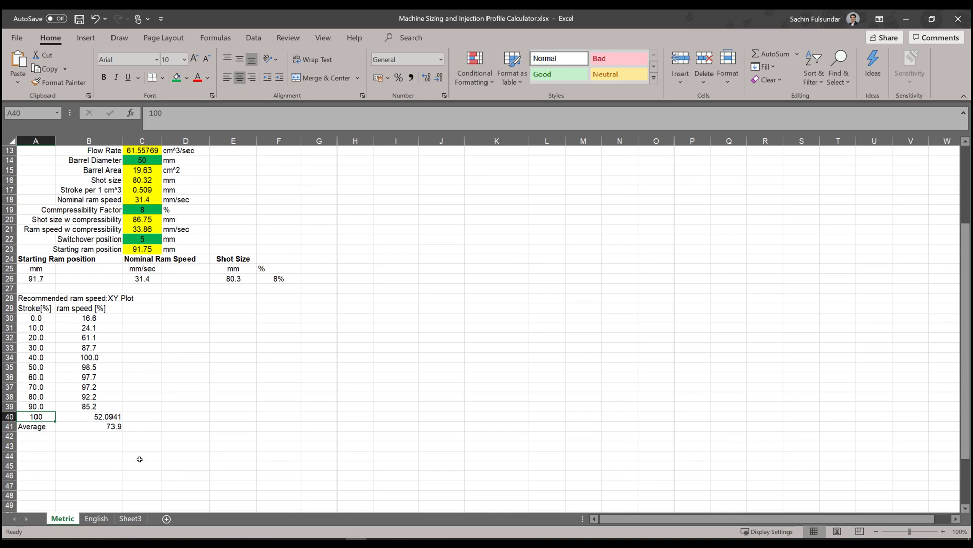
scroll(139, 459, "up", 1)
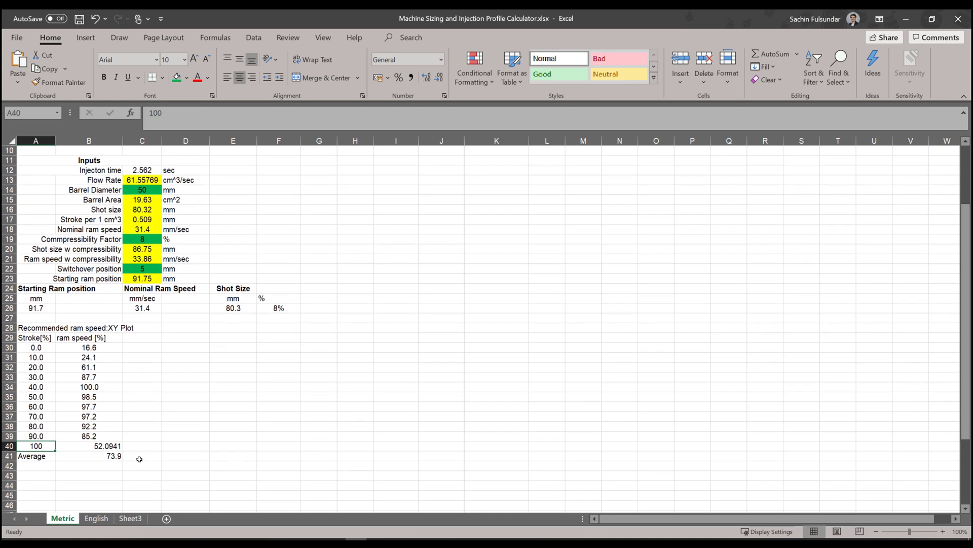